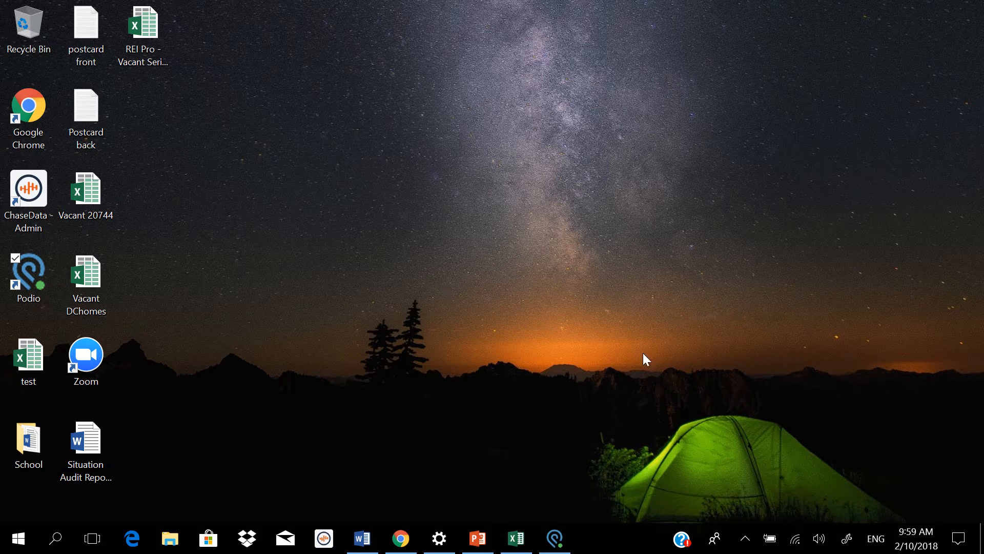
Step: Switch to Podio, open the Marketing workspace and show all of its apps
left_click(569, 548)
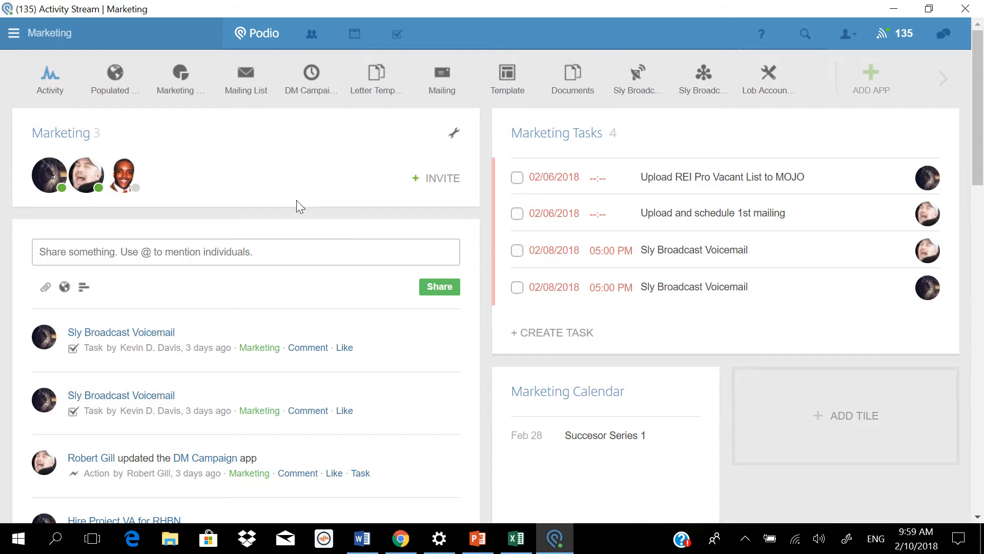
left_click(13, 33)
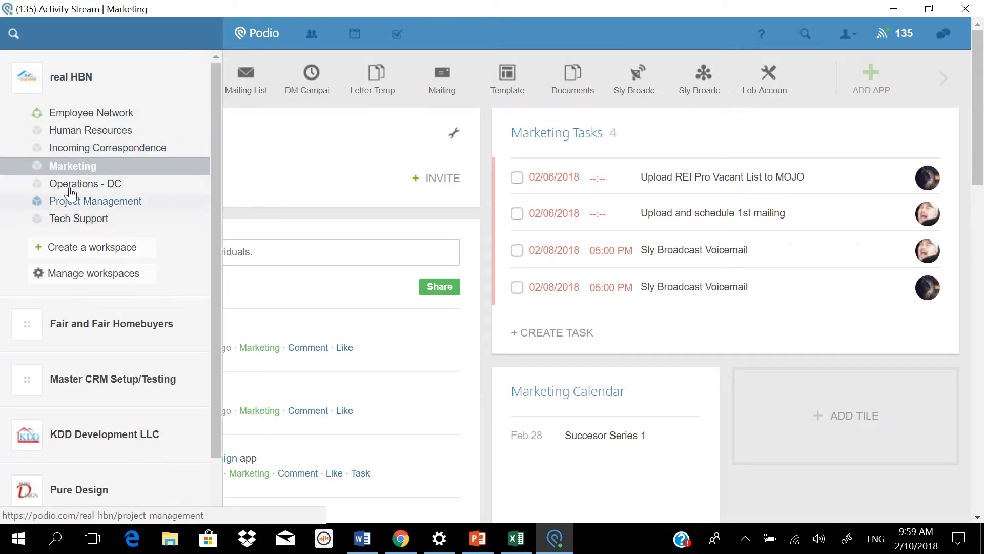
left_click(76, 167)
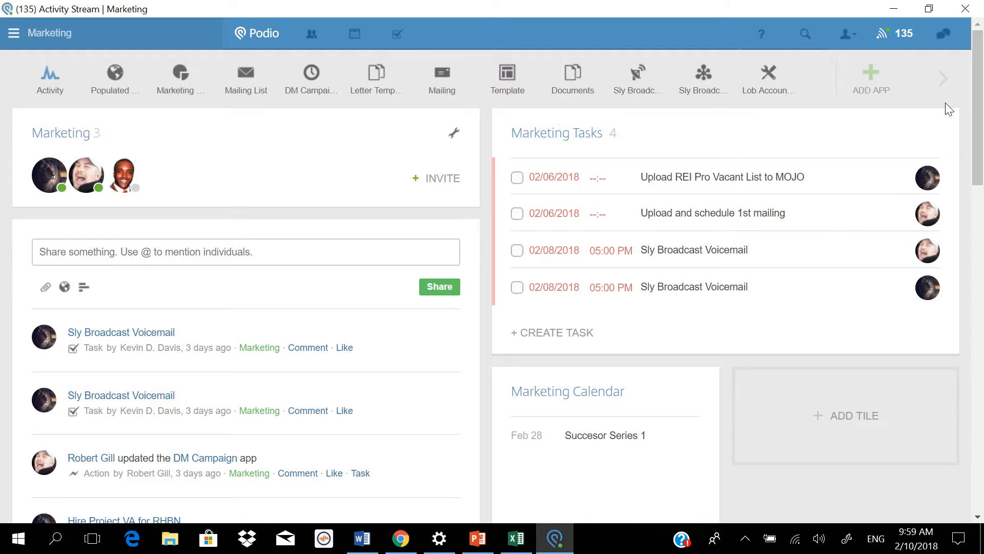
left_click(941, 85)
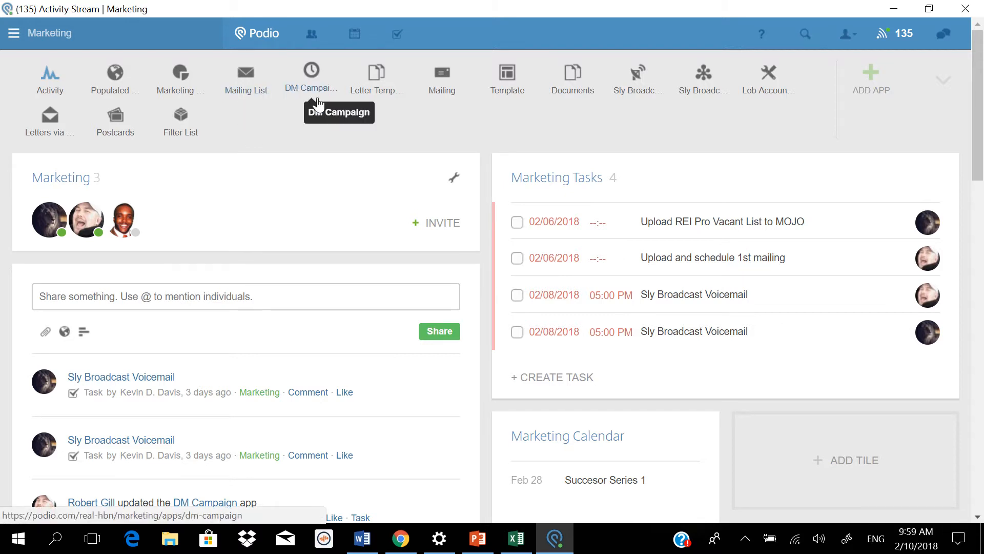
Step: Look at the Mailing List and DM Campaign apps, ending on the Mailing List app
left_click(247, 77)
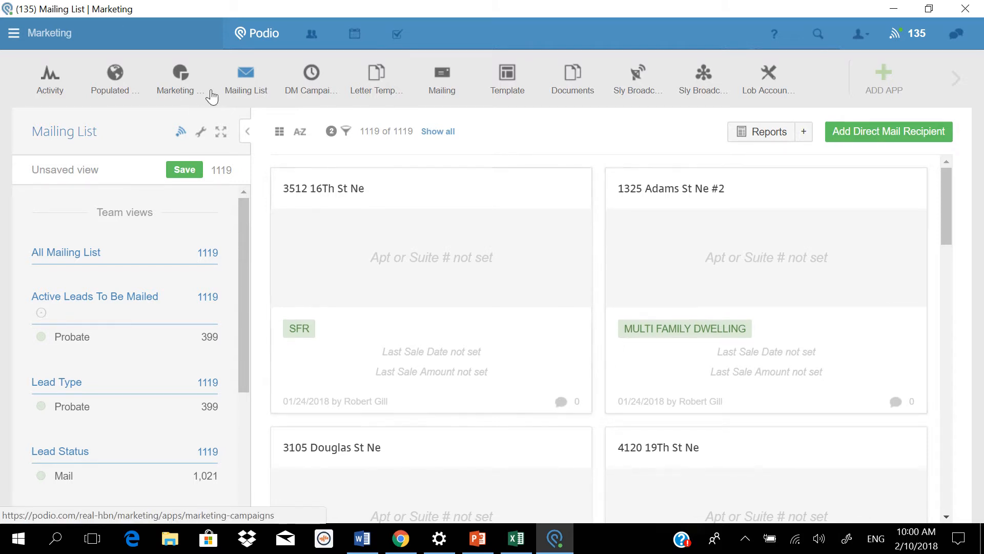
left_click(315, 75)
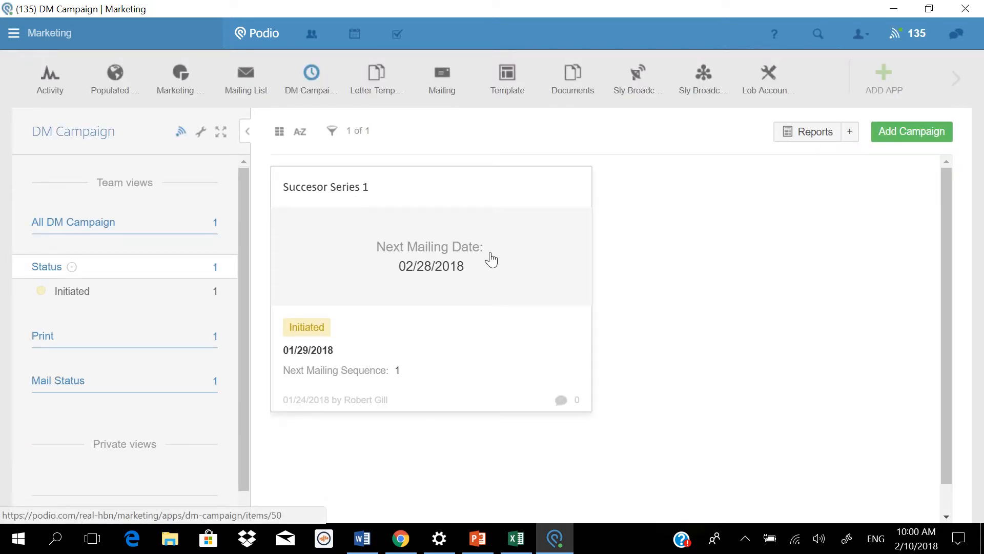
left_click(241, 86)
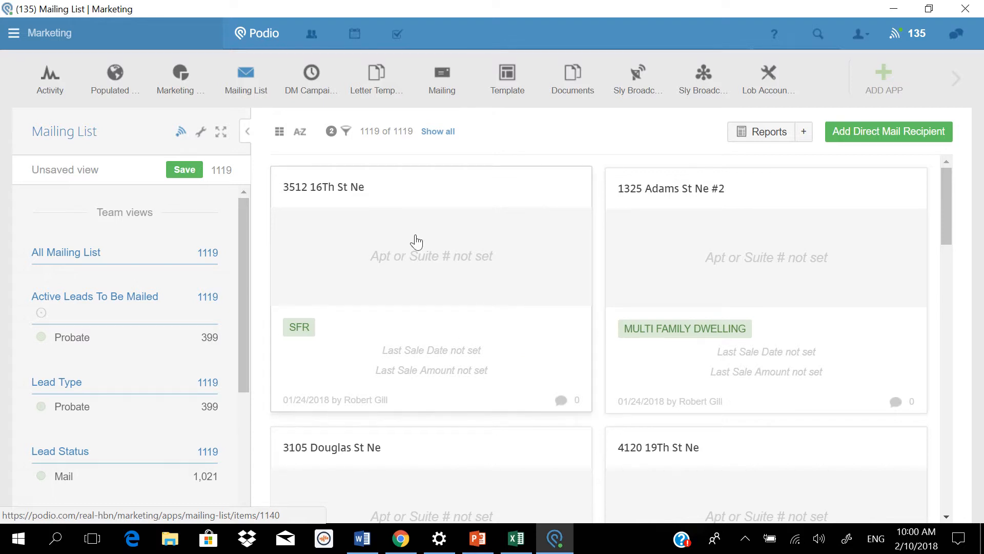
Step: Switch to the REI Pro - Vacant Series 1 workbook in Excel and examine the property's street address, city, state and zip columns
left_click(516, 538)
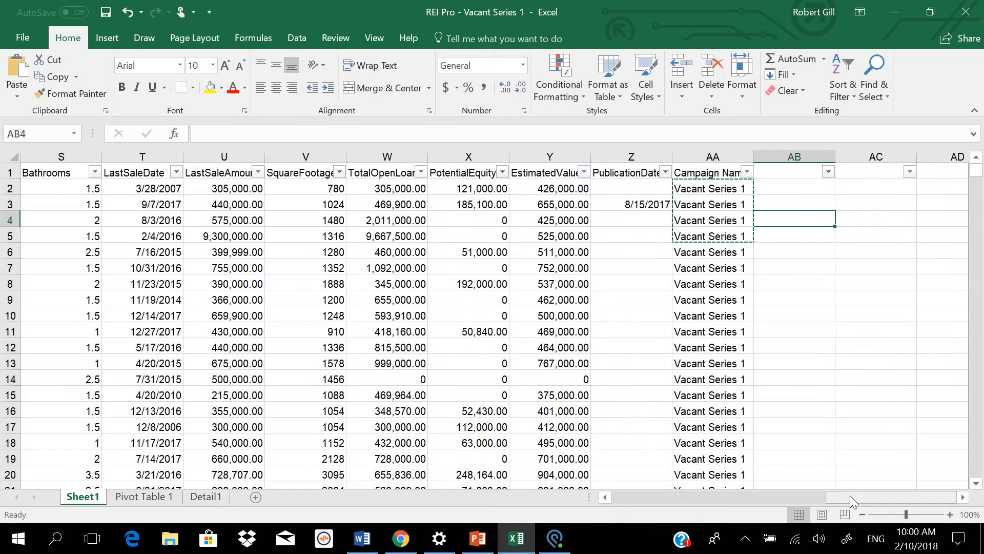
left_click_drag(849, 496, 623, 493)
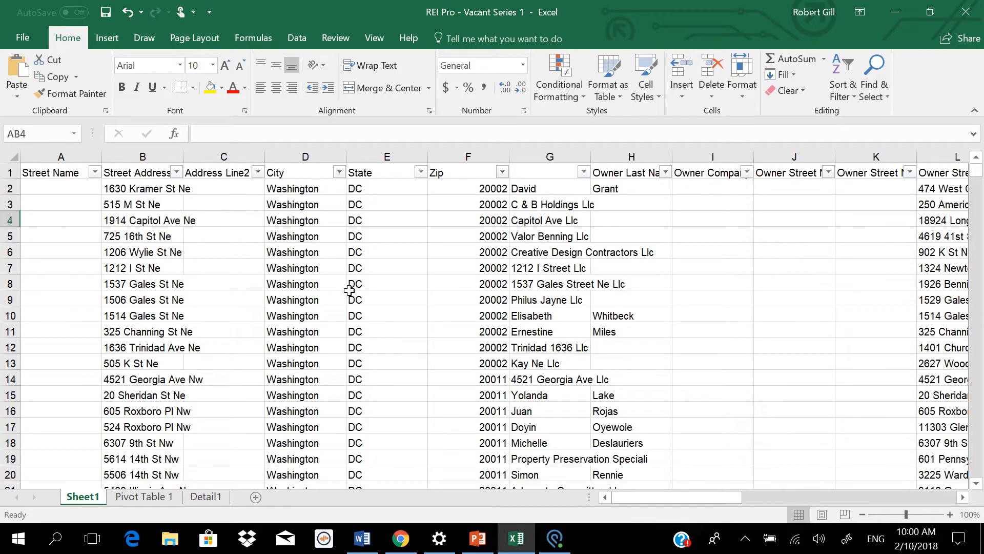
left_click(216, 207)
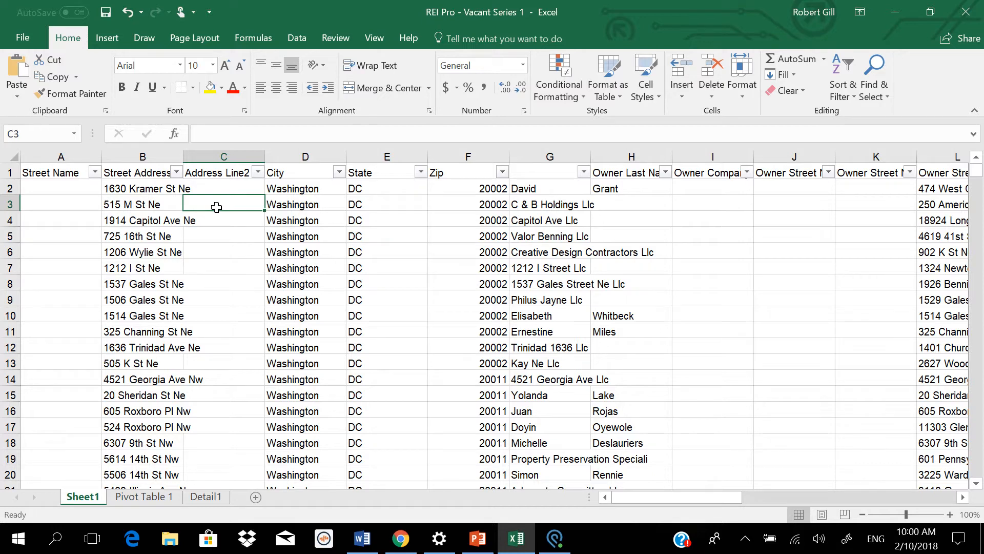
key("Up")
key("Left")
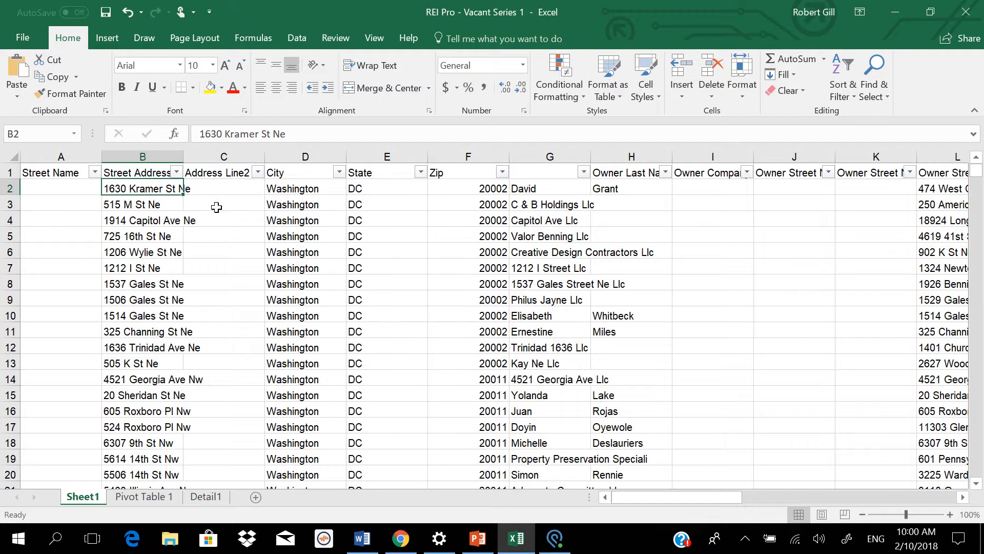
key("Right")
key("Right")
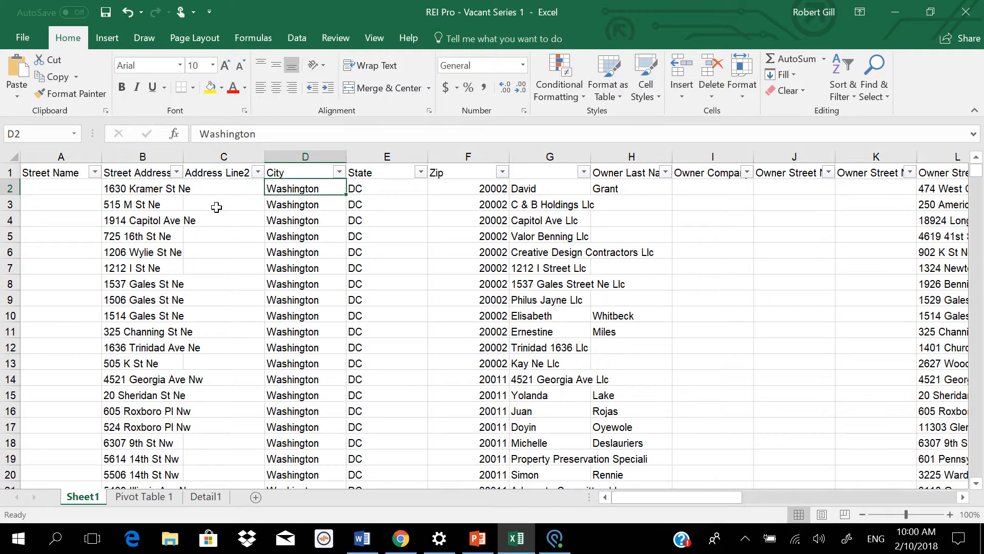
key("Right")
key("Right")
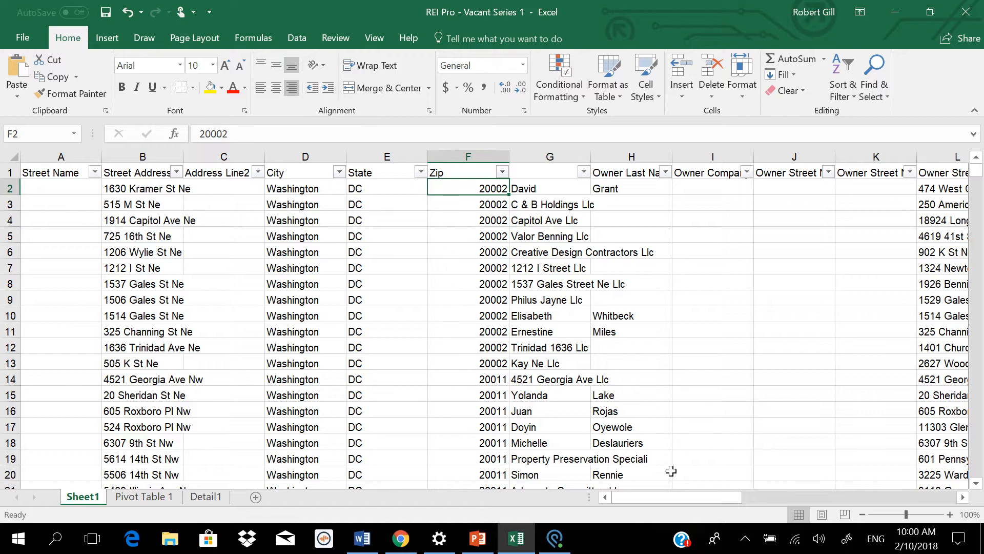
Step: Examine the owner mailing address columns and the owner first and last name cells in row 2
left_click_drag(703, 501, 774, 500)
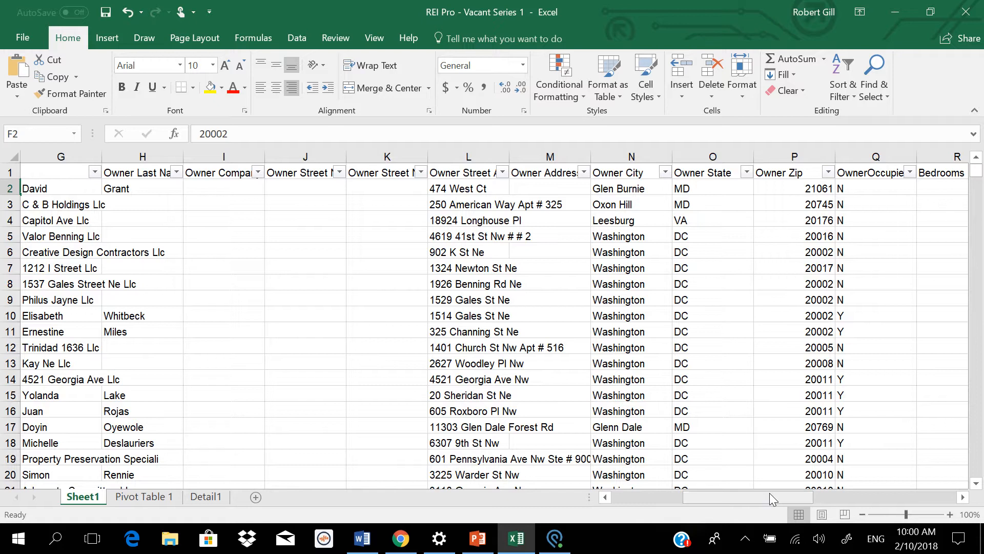
left_click_drag(770, 493, 715, 491)
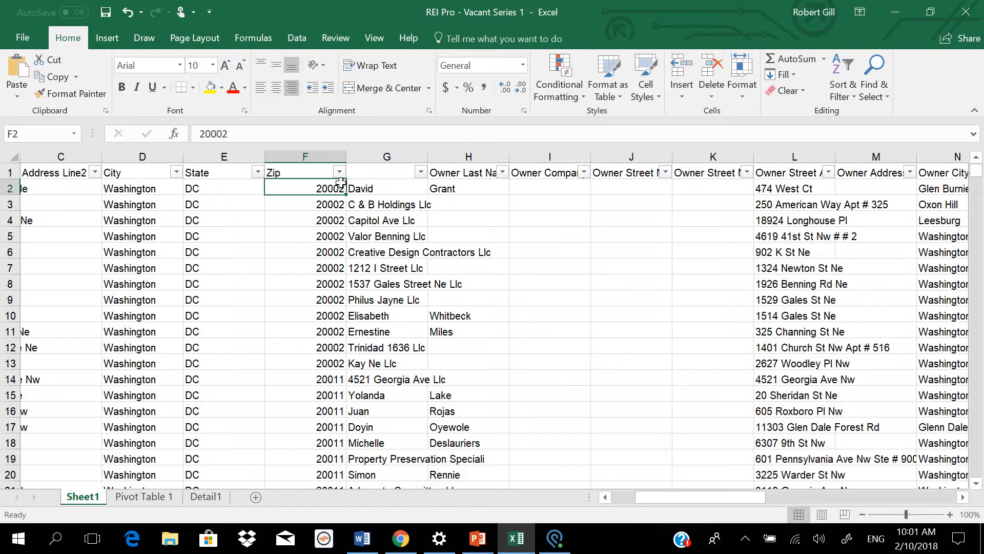
left_click(385, 190)
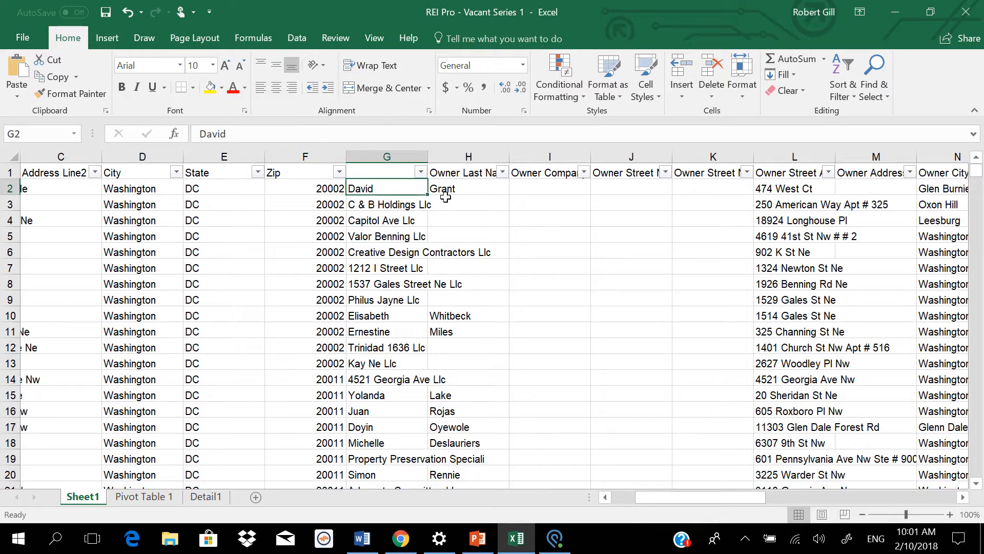
left_click(472, 188)
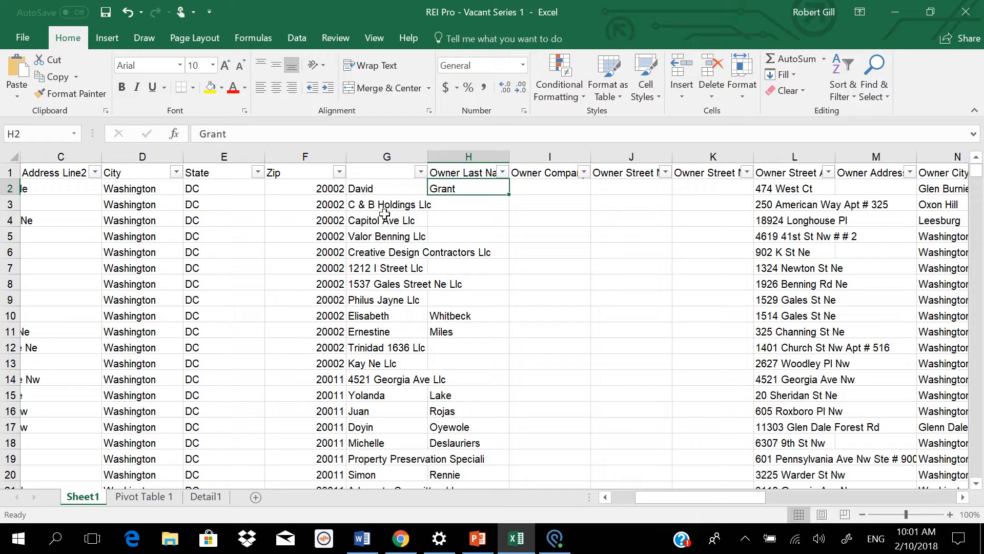
Step: Examine how the company owner Creative Design Contractors Llc is entered in the owner first name column
left_click(396, 252)
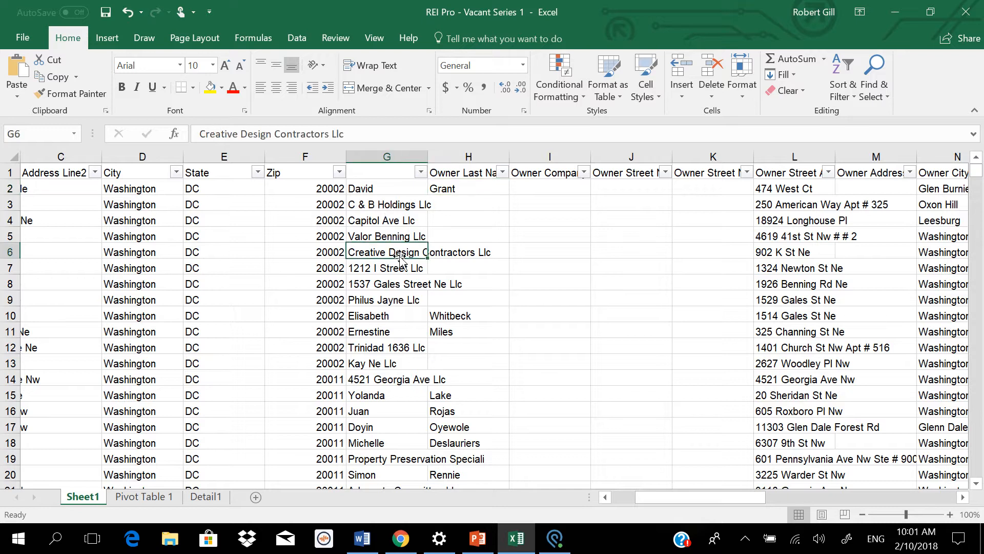
left_click(368, 132)
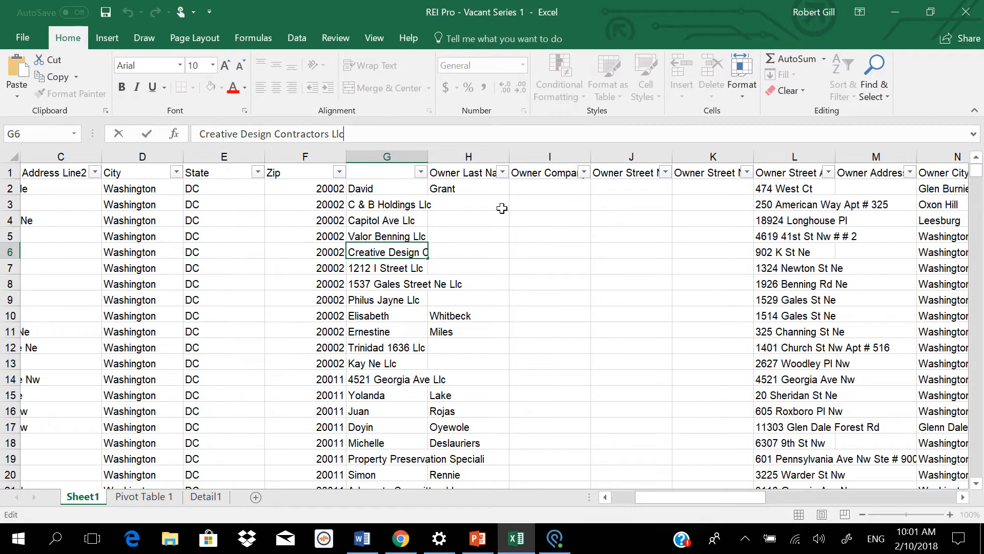
left_click(502, 240)
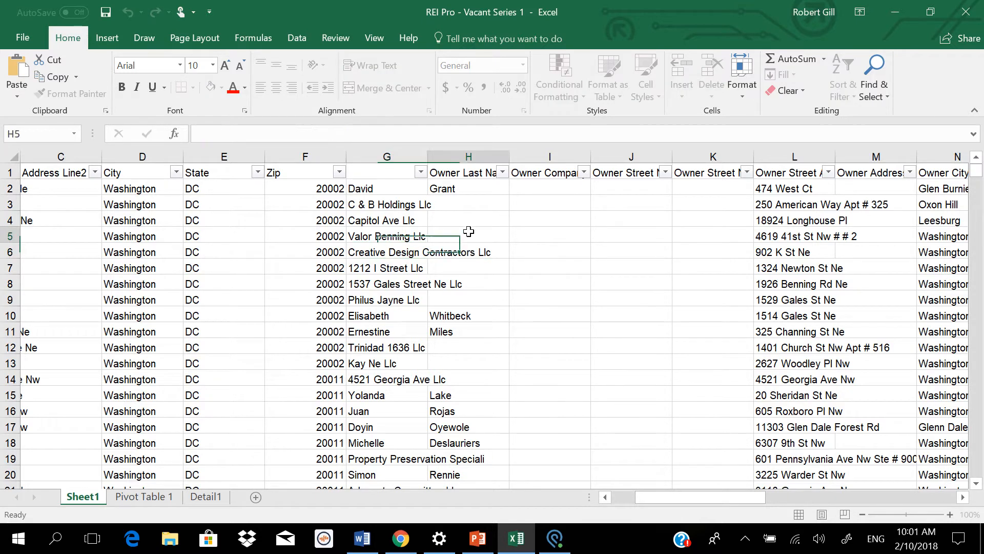
left_click(387, 253)
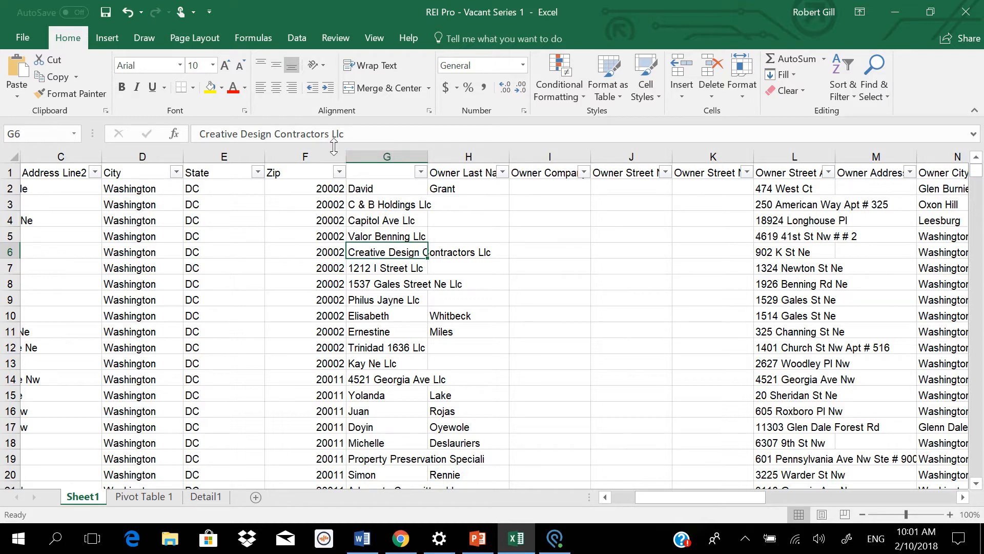
left_click(355, 135)
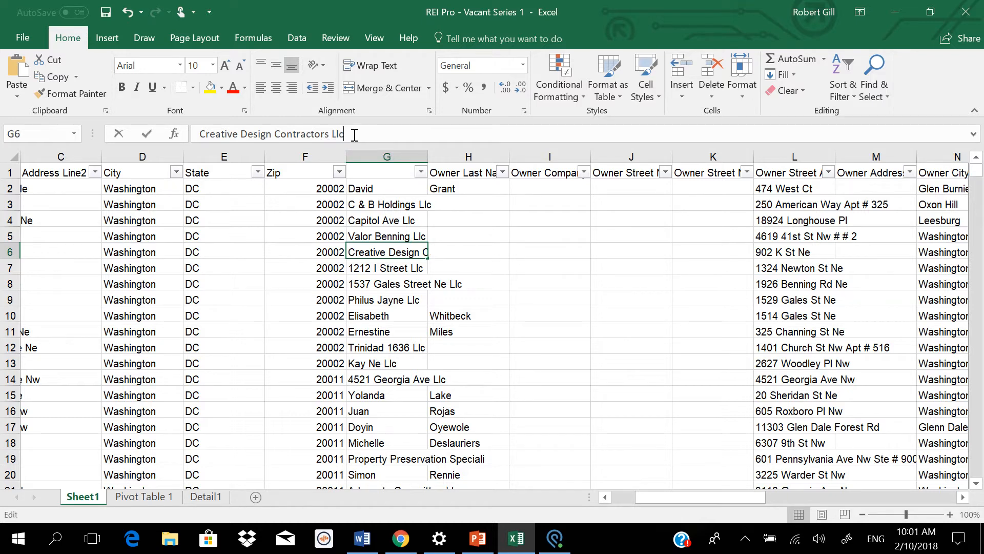
left_click(520, 233)
left_click(547, 218)
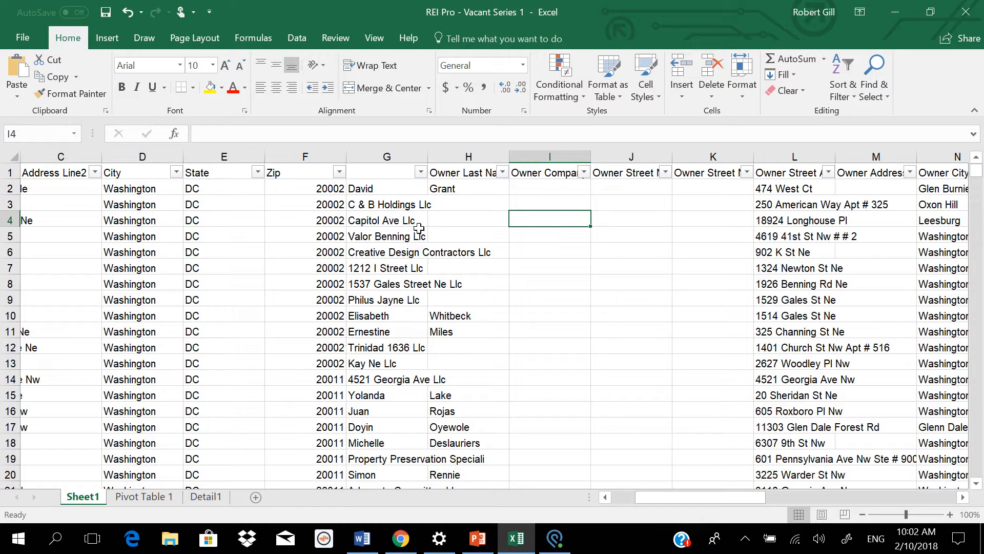
left_click(399, 253)
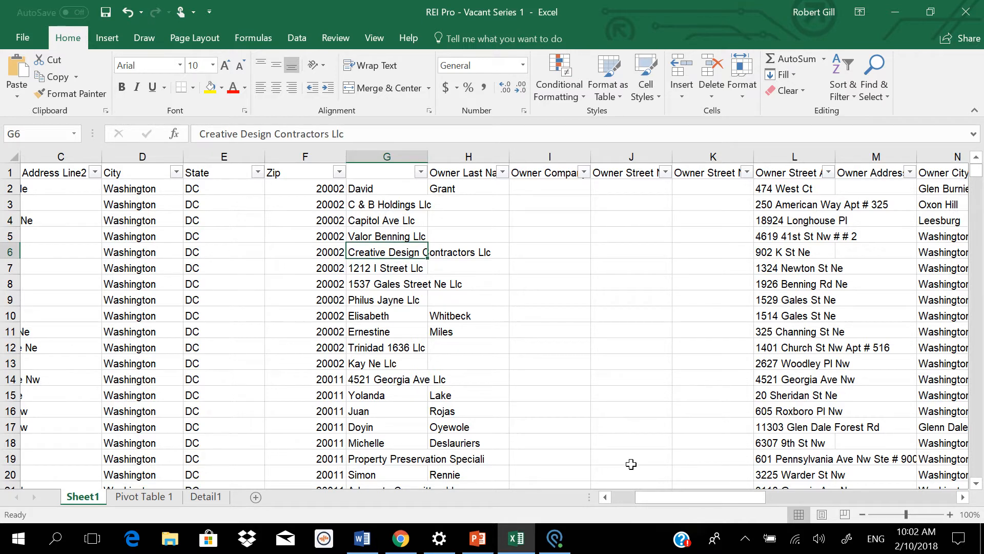
Step: Examine the Campaign Name column and its Vacant Series 1 entries at the end of the sheet
left_click_drag(733, 497, 933, 497)
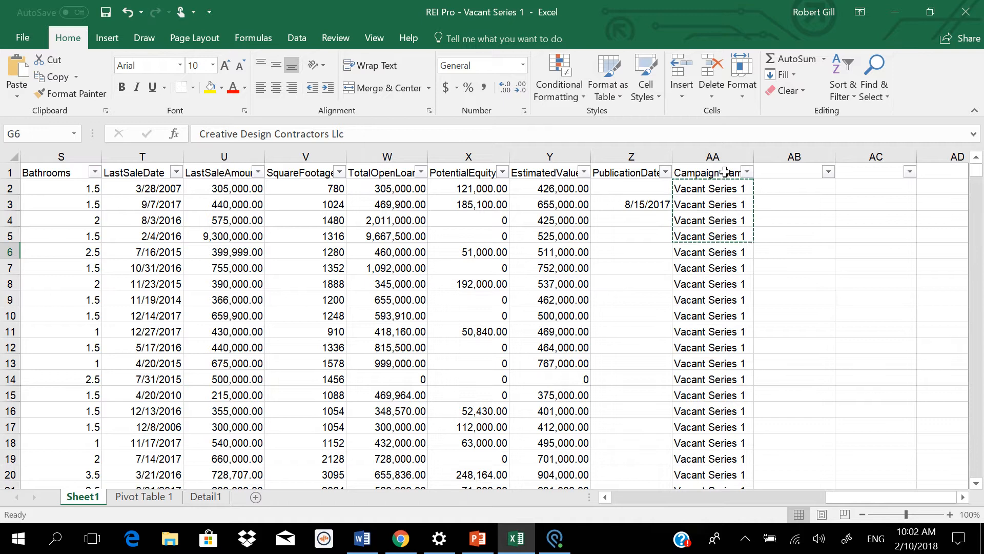
left_click(697, 173)
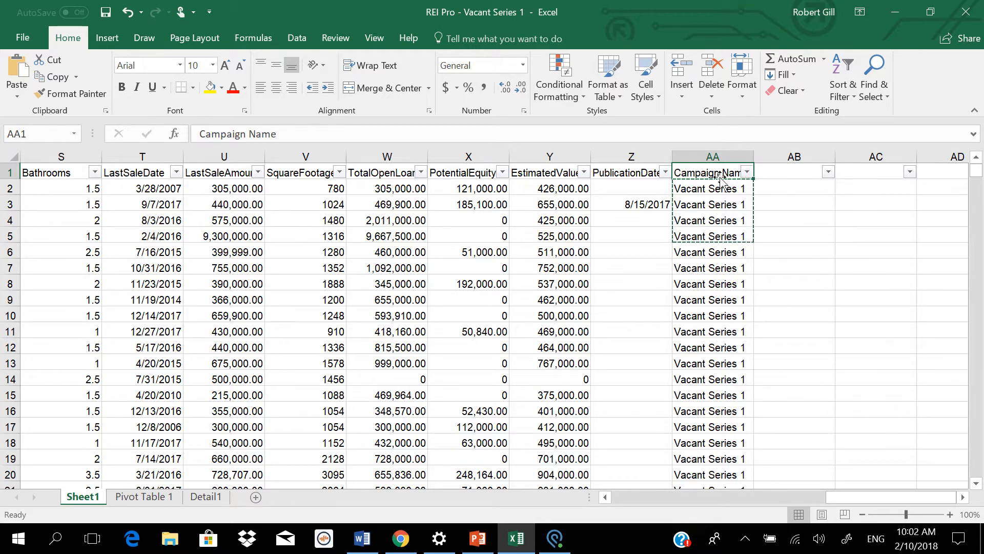
left_click(724, 188)
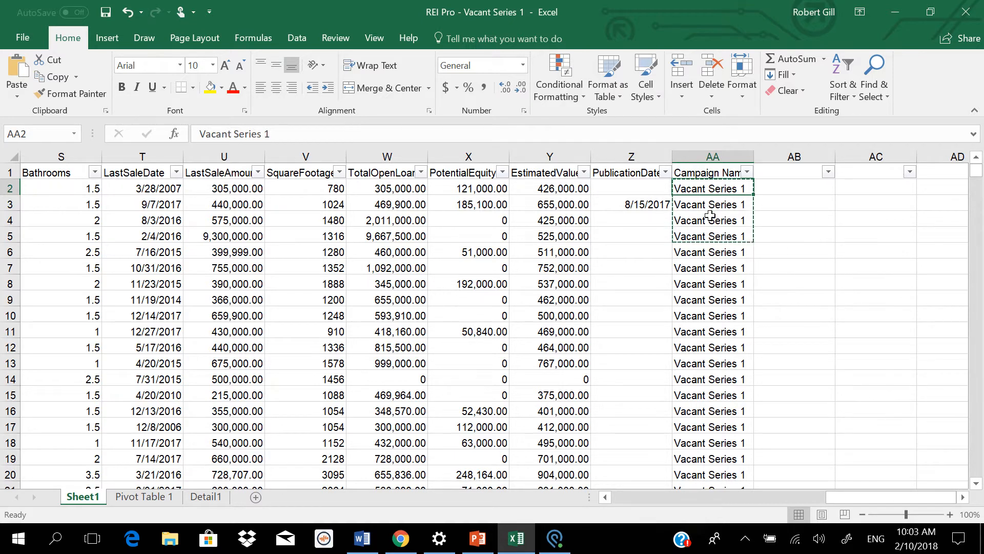
left_click(778, 205)
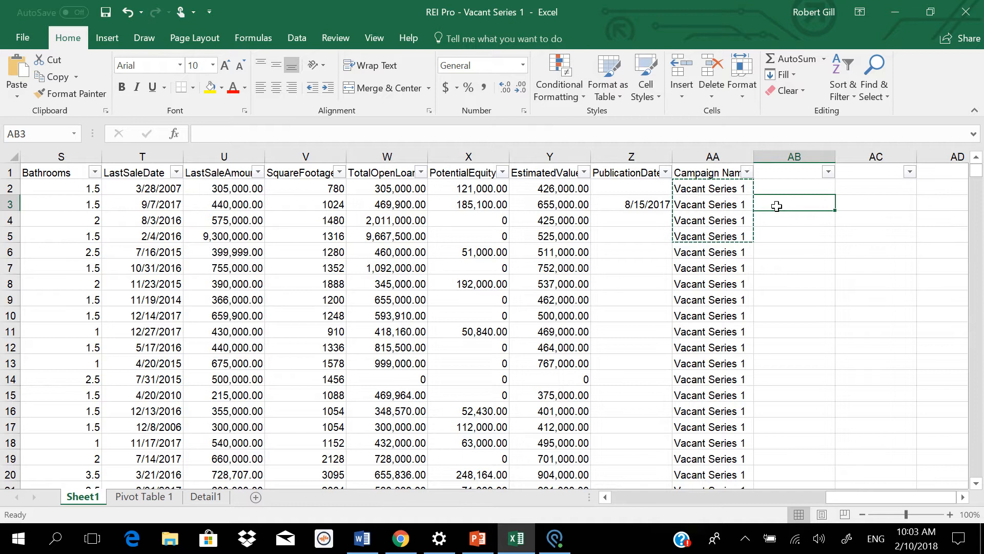
Step: Return to Podio and start an Excel import for the Mailing List app
left_click(901, 8)
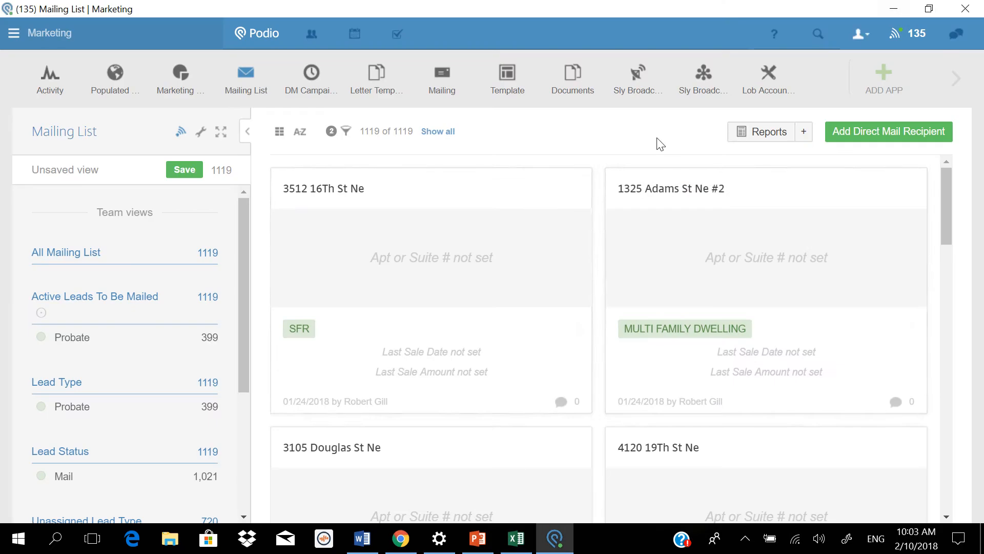
left_click(202, 133)
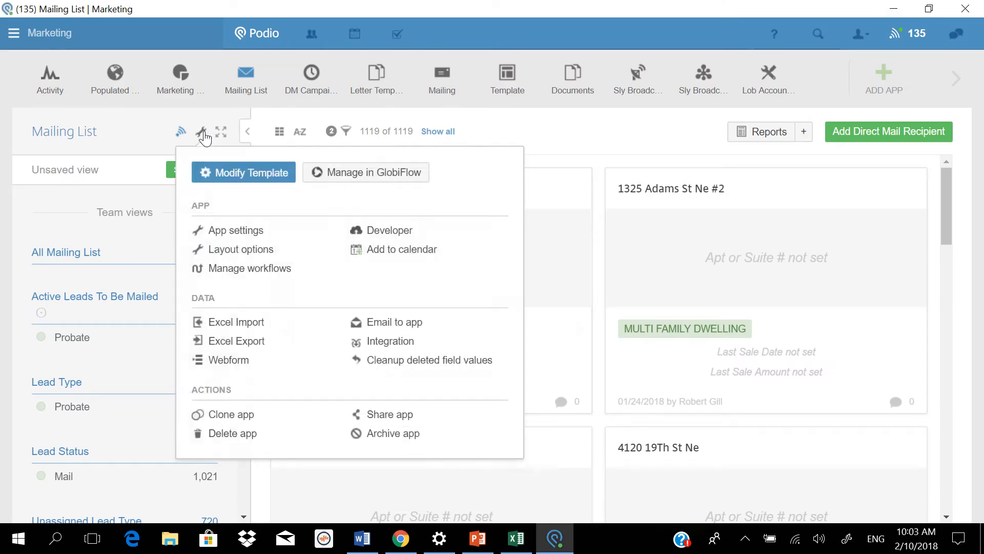
left_click(236, 325)
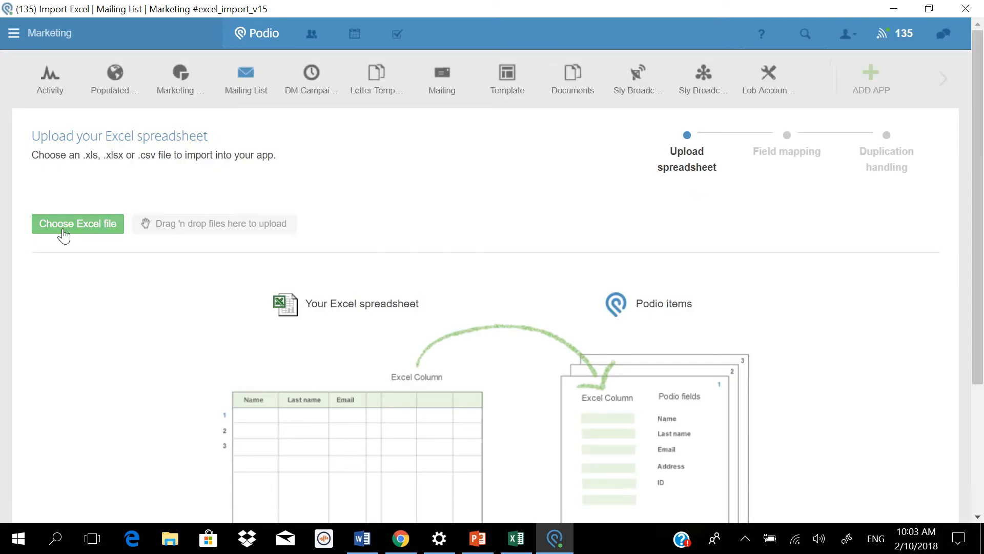
Step: Upload the REI Pro - Vacant Series 1 spreadsheet from the Desktop as the import file
left_click(64, 229)
left_click(467, 108)
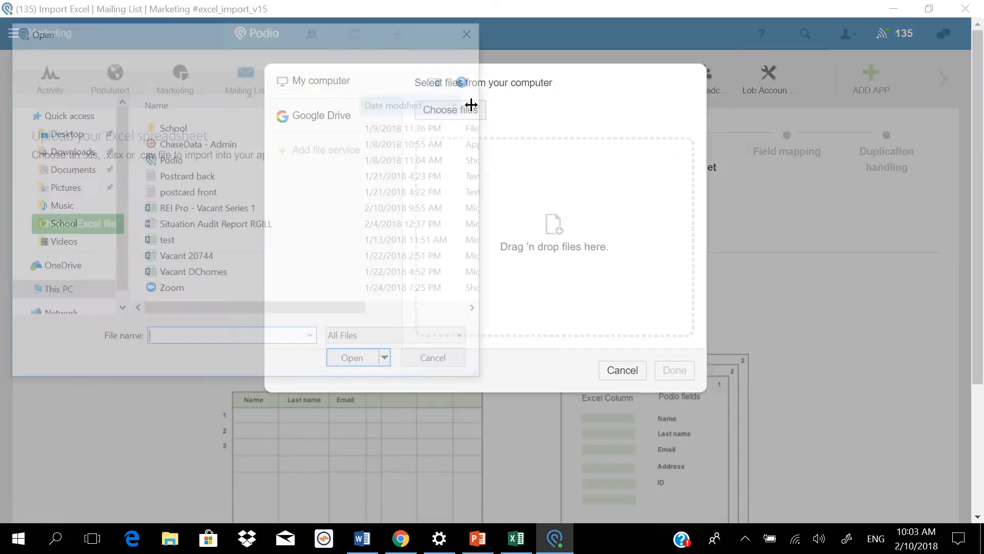
left_click(210, 209)
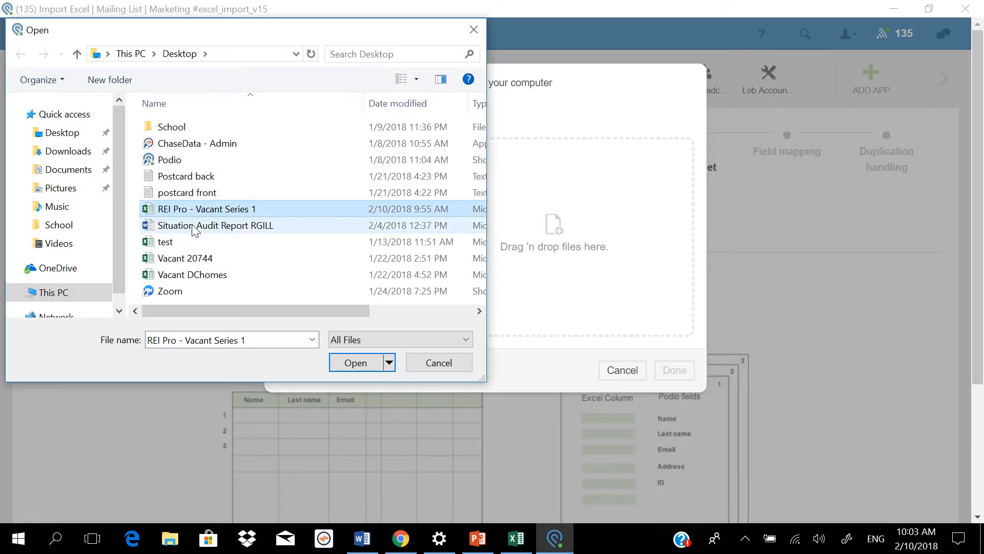
left_click(359, 363)
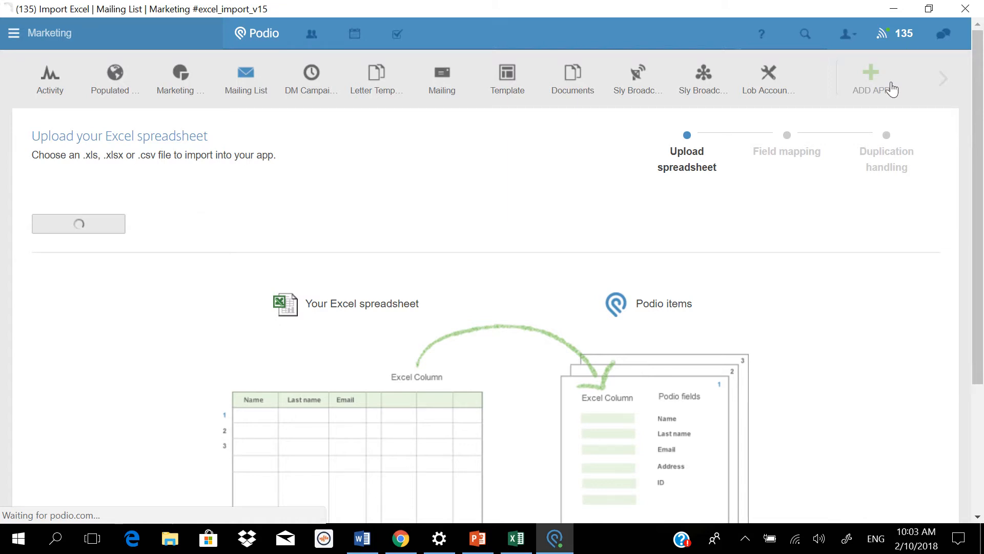
left_click(402, 30)
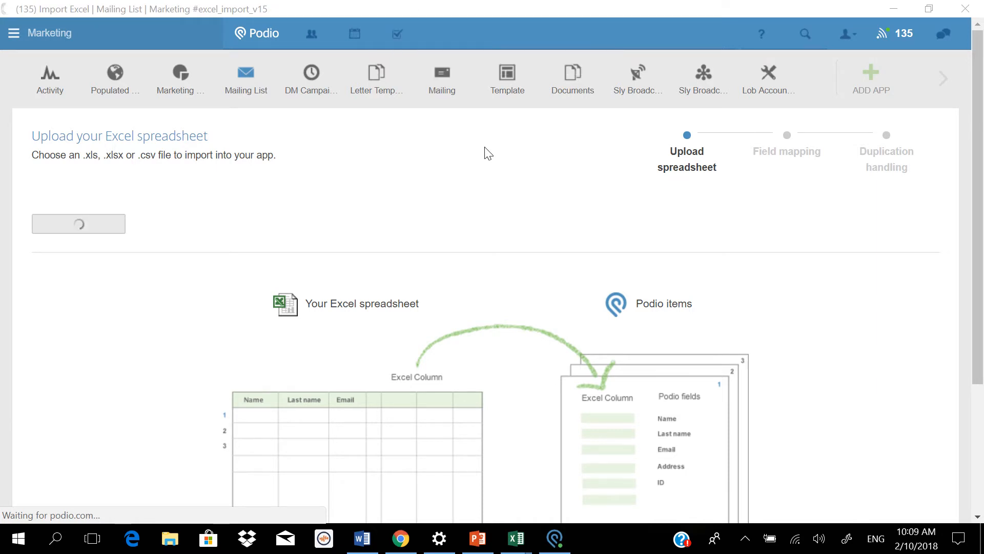
Step: Leave the Mailing List import at the field mapping stage and switch to the Vacant Series 1 workbook in Excel
mouse_move(406, 5)
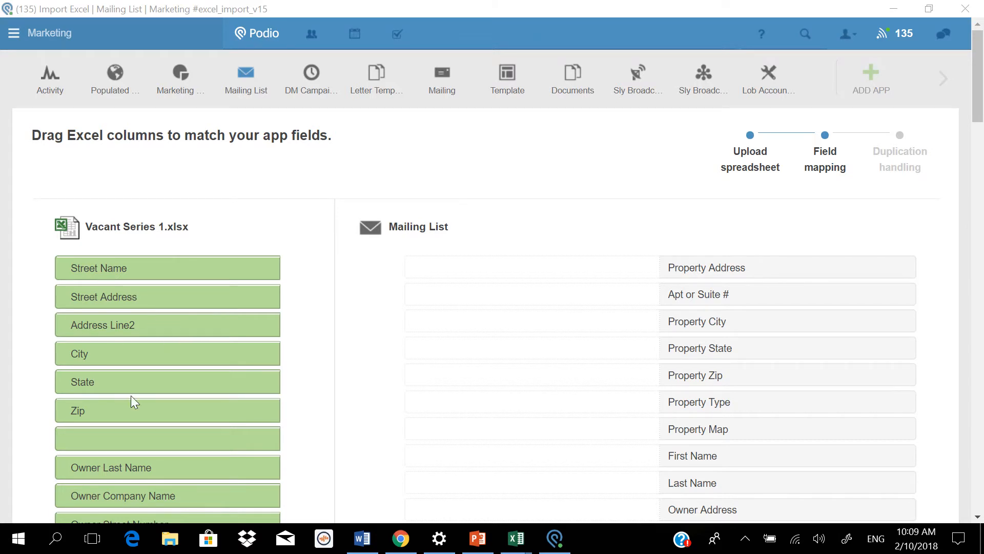
scroll(260, 336, "down", 6)
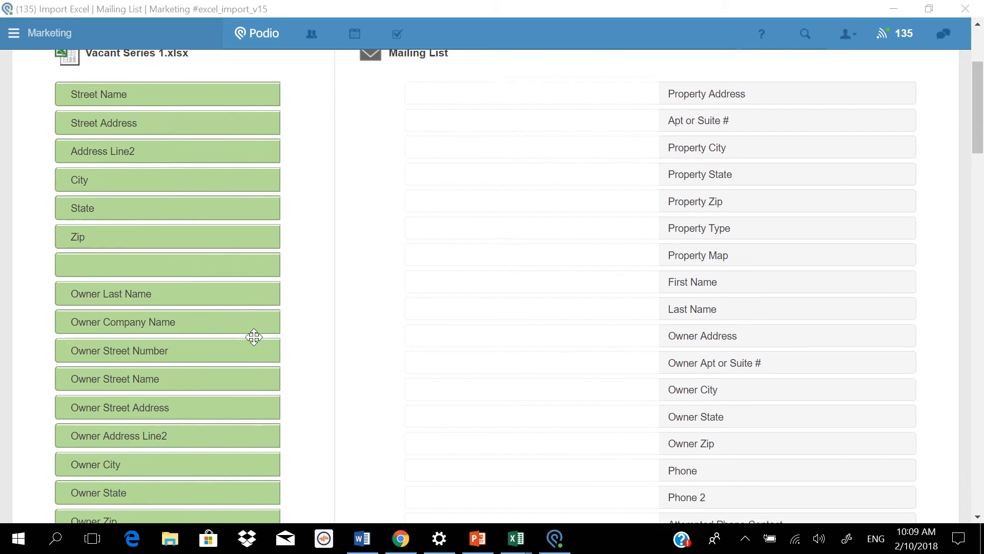
scroll(228, 354, "down", 7)
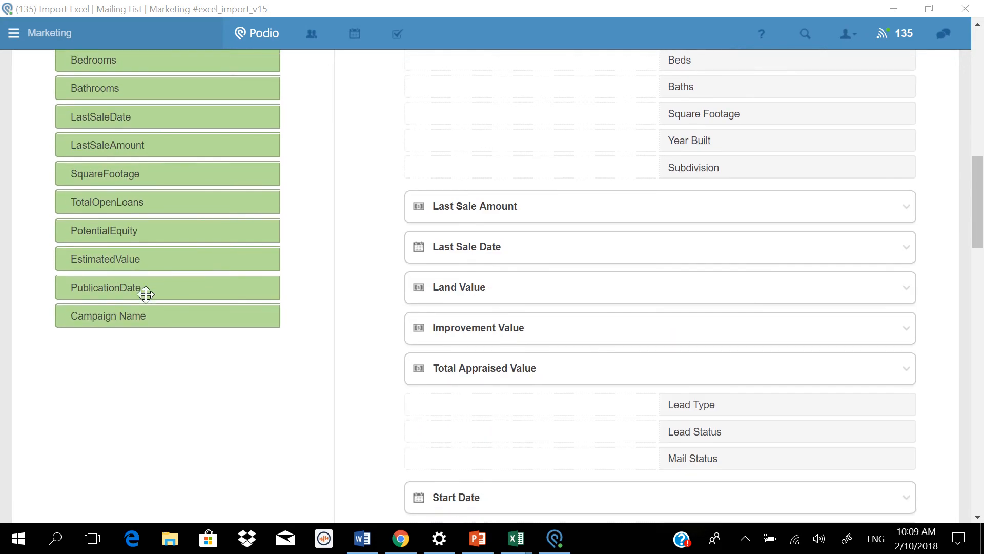
scroll(225, 315, "up", 13)
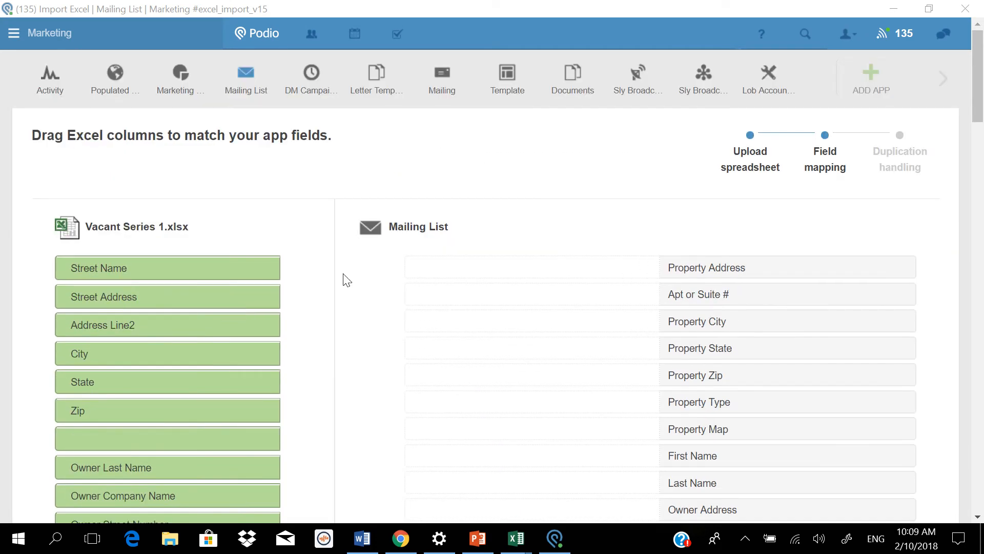
left_click(246, 77)
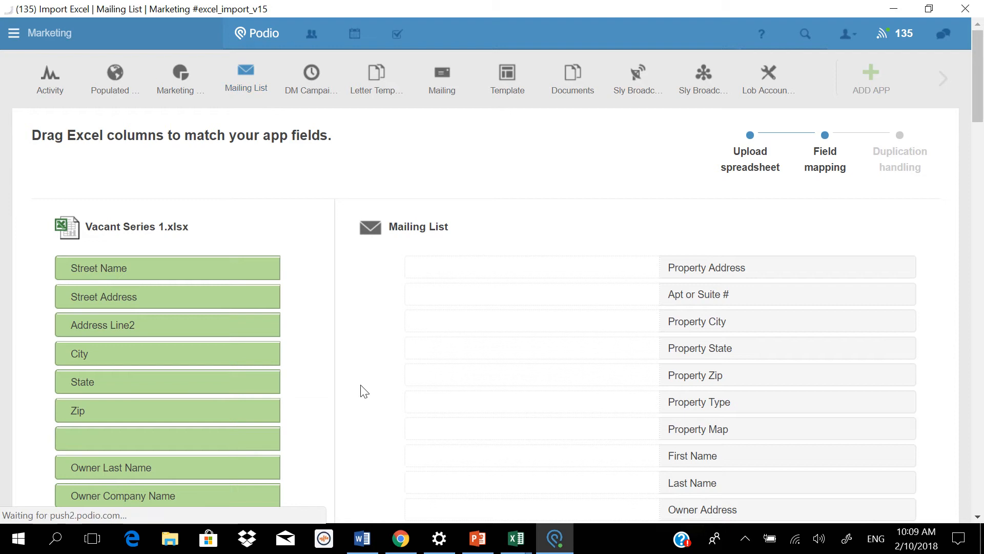
mouse_move(516, 540)
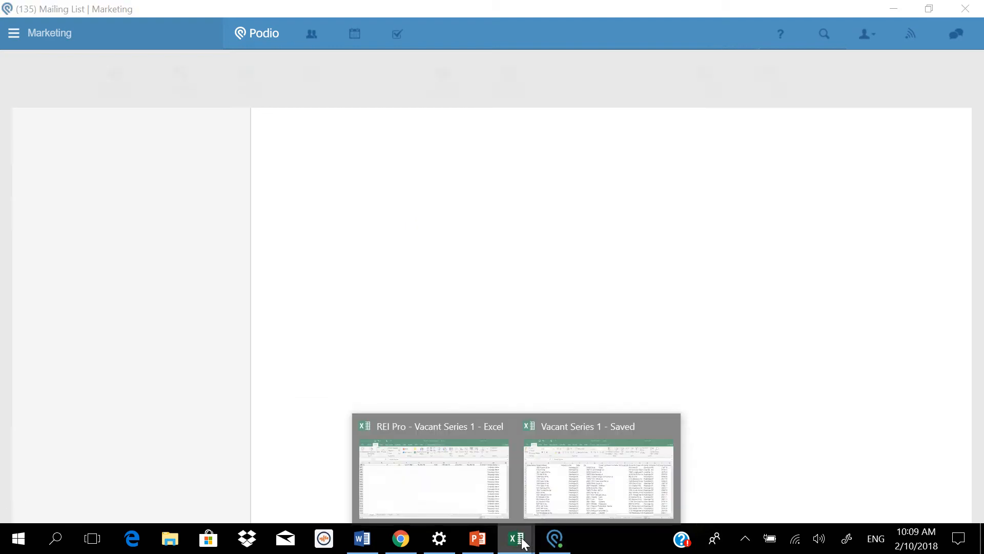
left_click(589, 488)
left_click(235, 251)
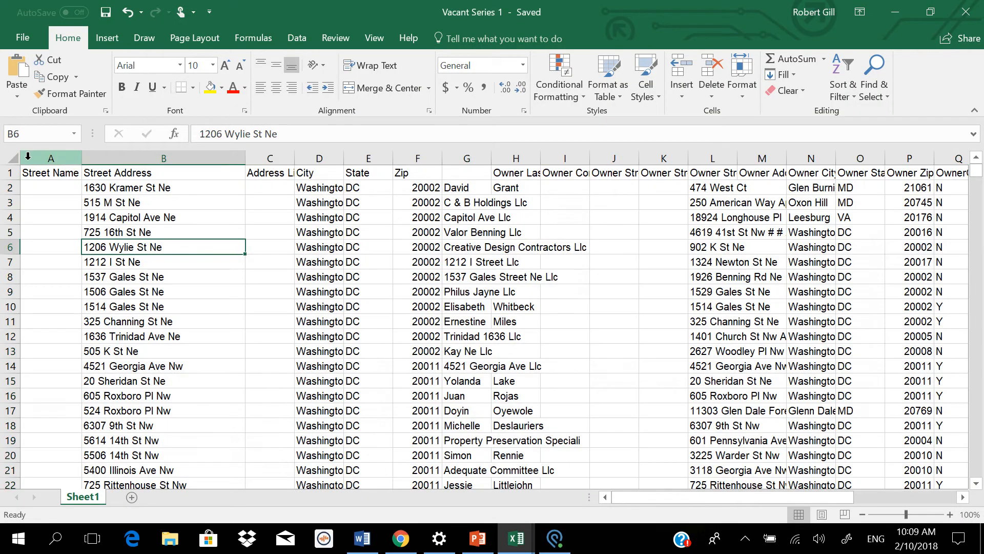
Step: Delete the Street Name and Address Line2 columns of the property address from the sheet
right_click(45, 159)
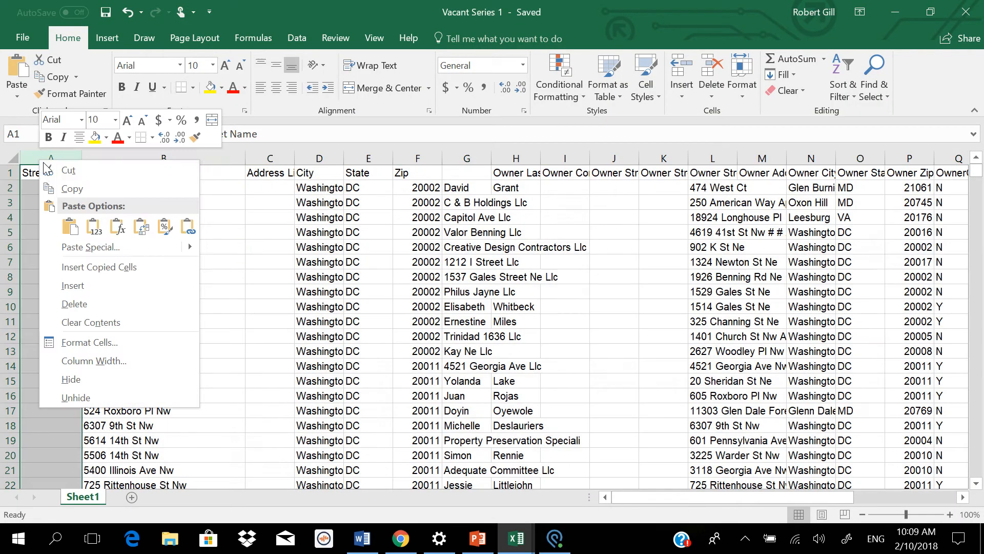
left_click(124, 303)
right_click(220, 155)
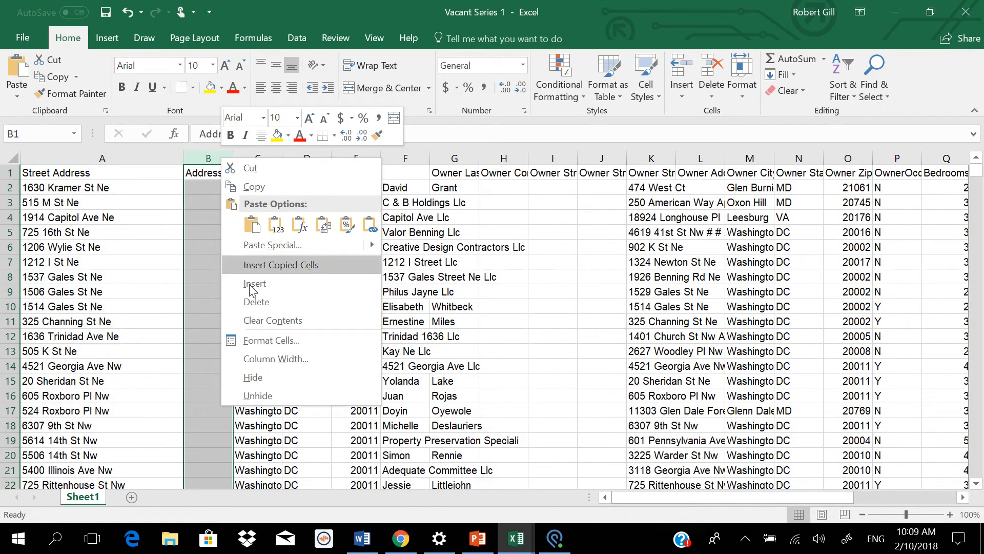
left_click(258, 304)
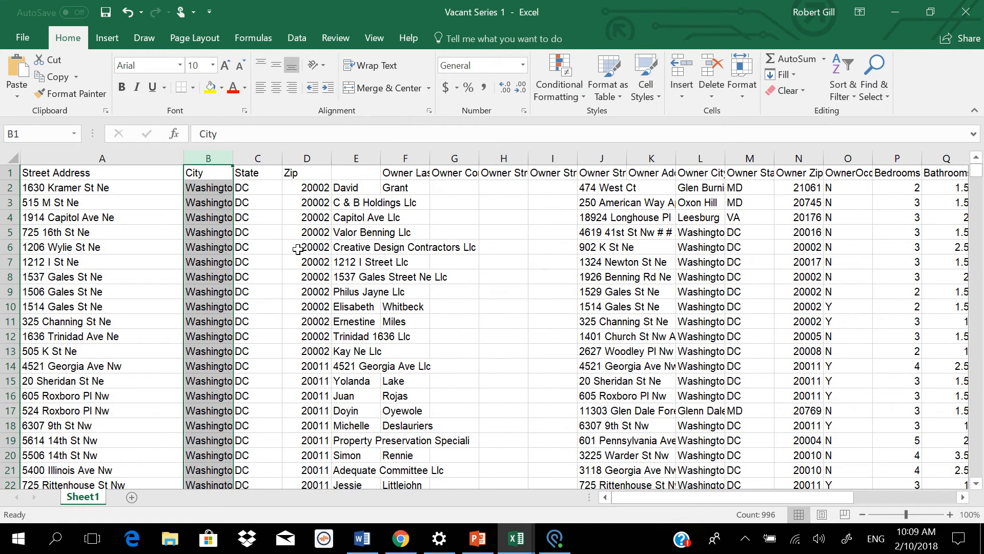
Step: Delete the Owner Company Name, Owner Street Number and Owner Street Name columns
right_click(445, 157)
left_click(468, 305)
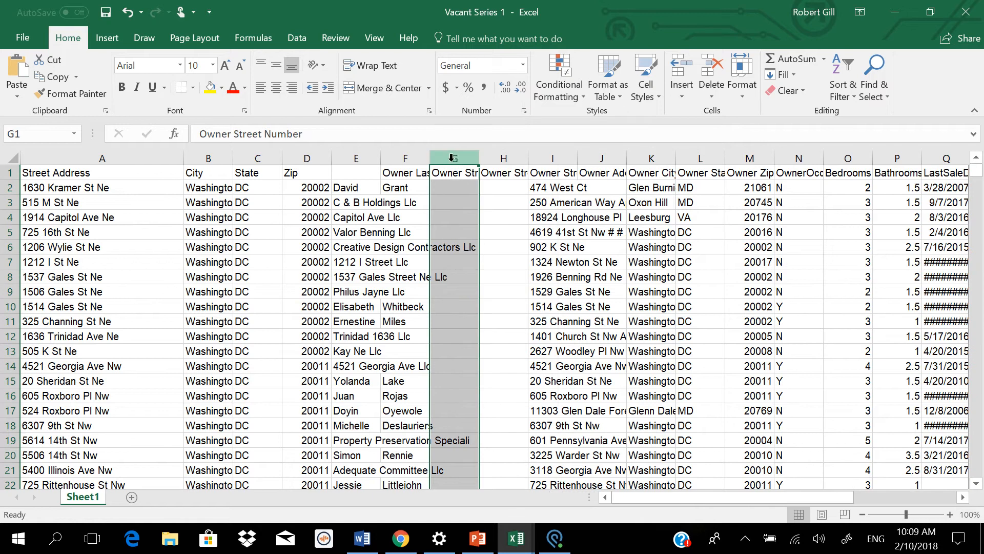
right_click(451, 157)
left_click(515, 304)
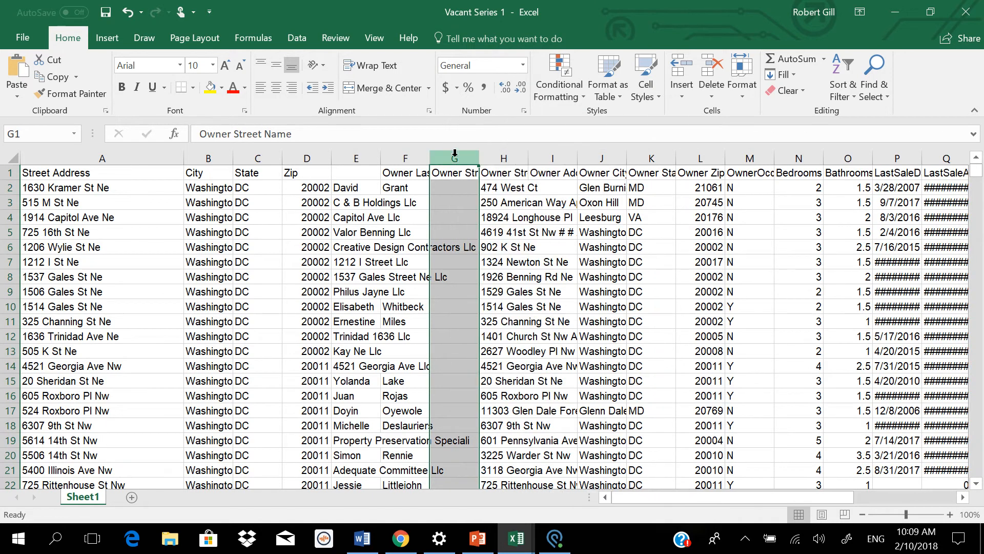
right_click(454, 153)
left_click(512, 303)
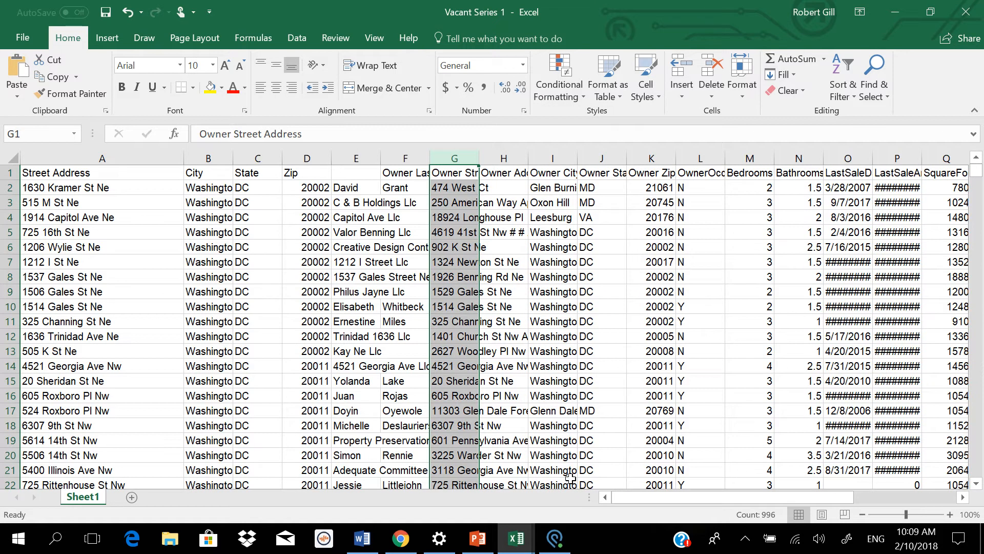
Step: Widen the columns from LastSaleDate through PublicationDate to fit their contents
left_click_drag(732, 497, 842, 494)
left_click_drag(362, 157, 362, 157)
double_click(363, 157)
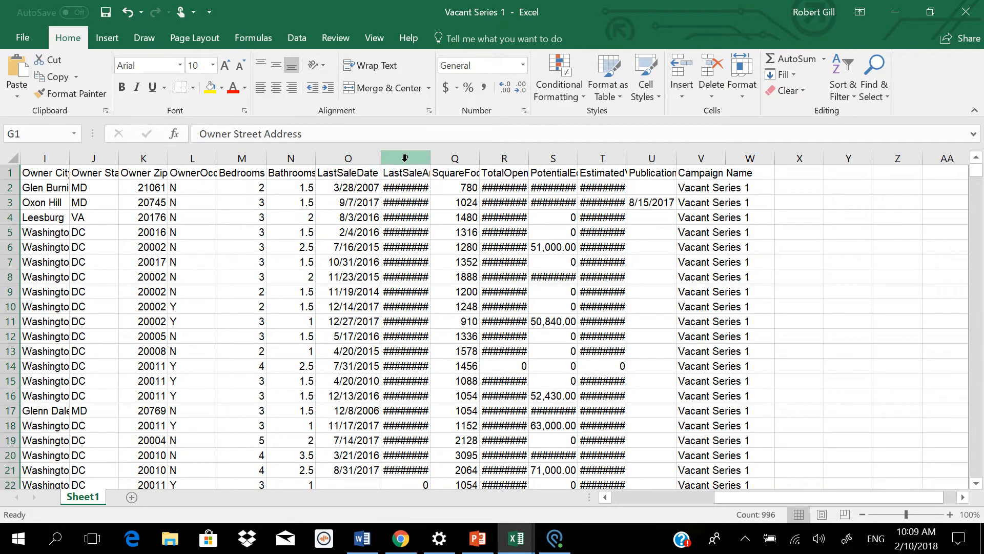
double_click(430, 157)
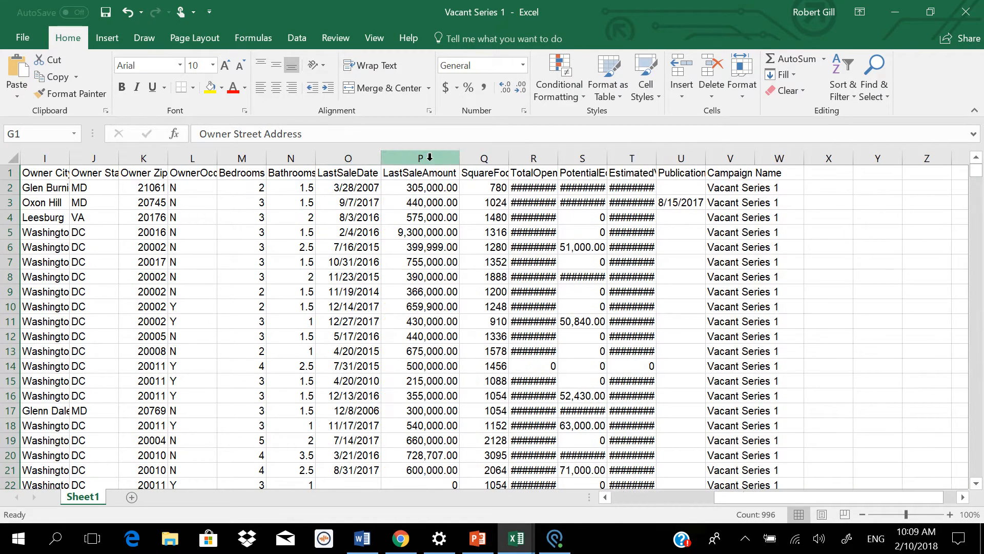
double_click(510, 163)
left_click_drag(582, 160, 582, 161)
double_click(583, 160)
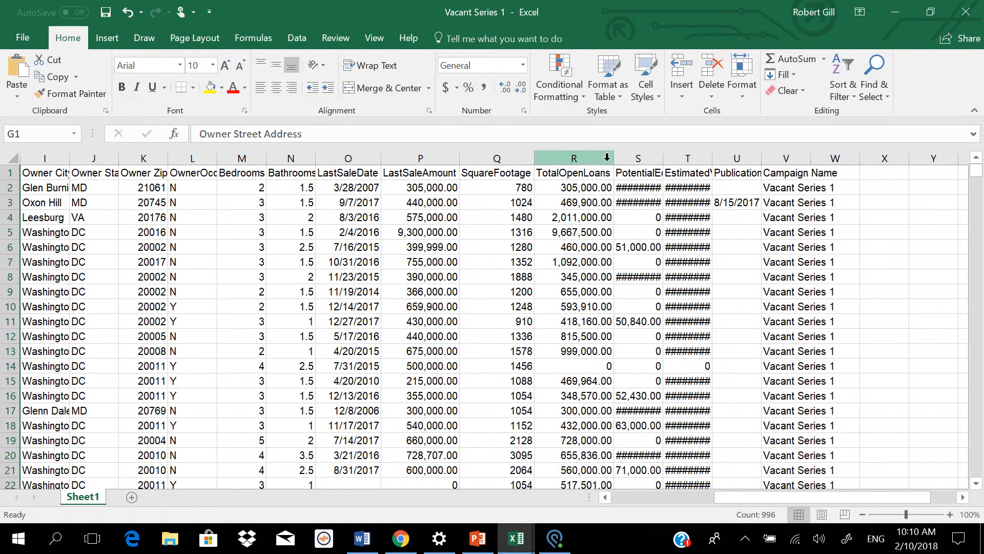
double_click(664, 159)
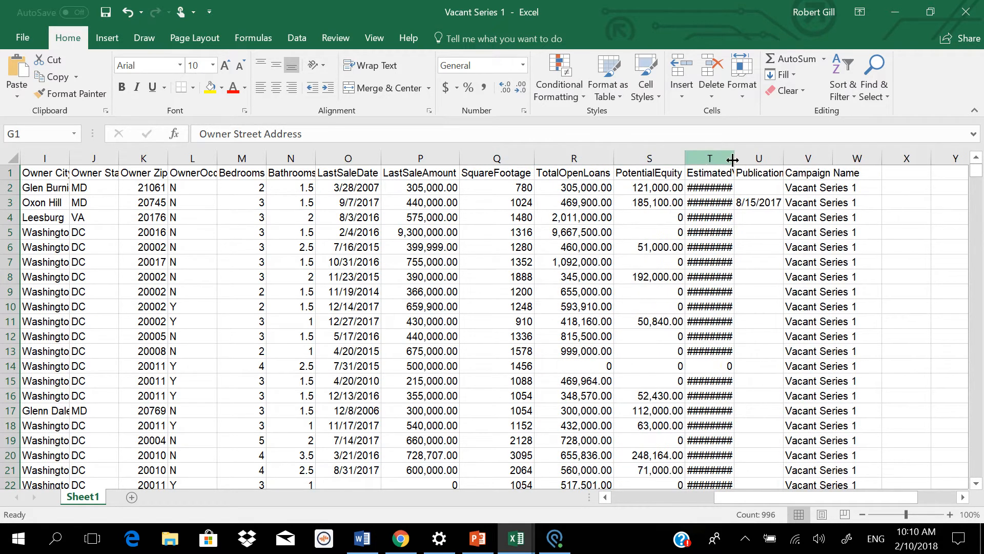
double_click(736, 154)
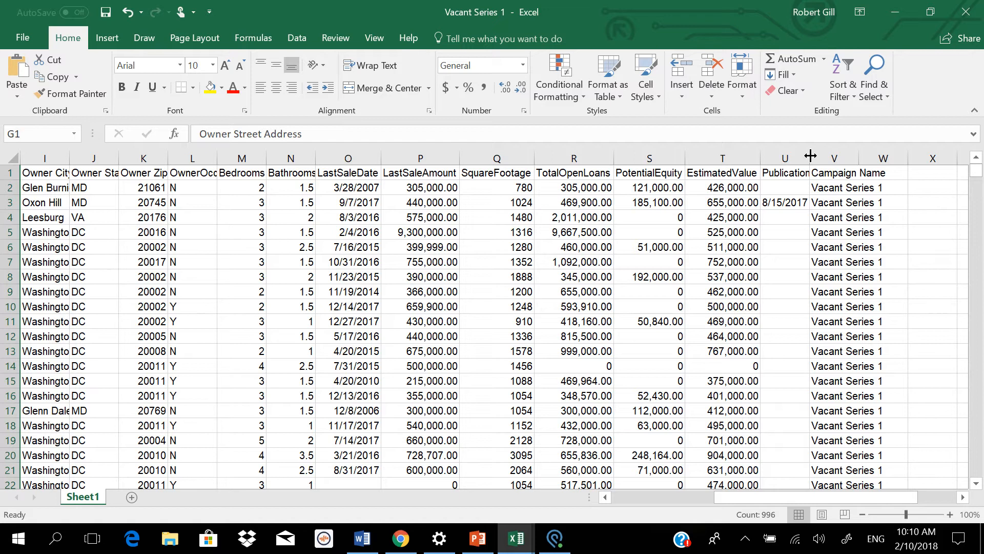
double_click(811, 155)
Step: Delete the PublicationDate column and save the workbook
left_click(812, 156)
right_click(807, 154)
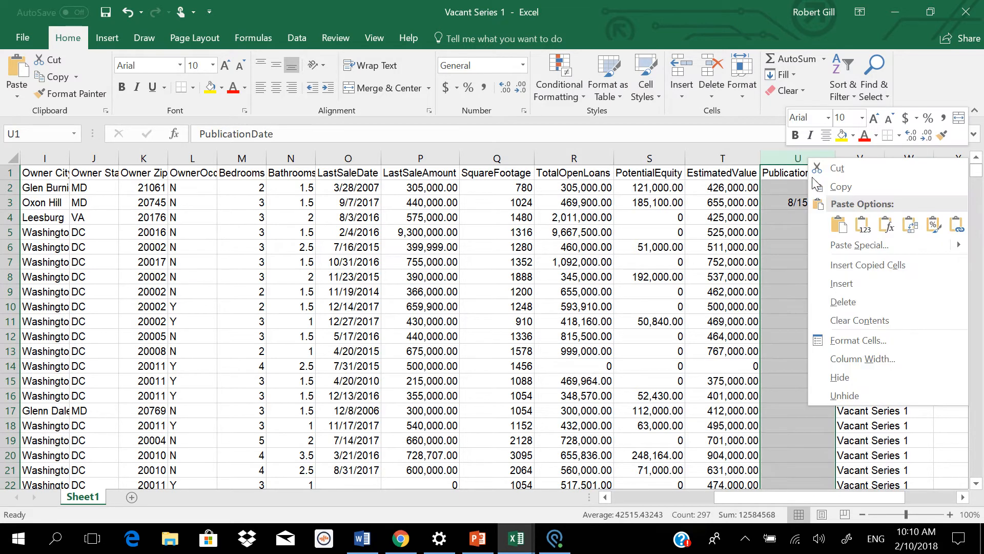
left_click(833, 301)
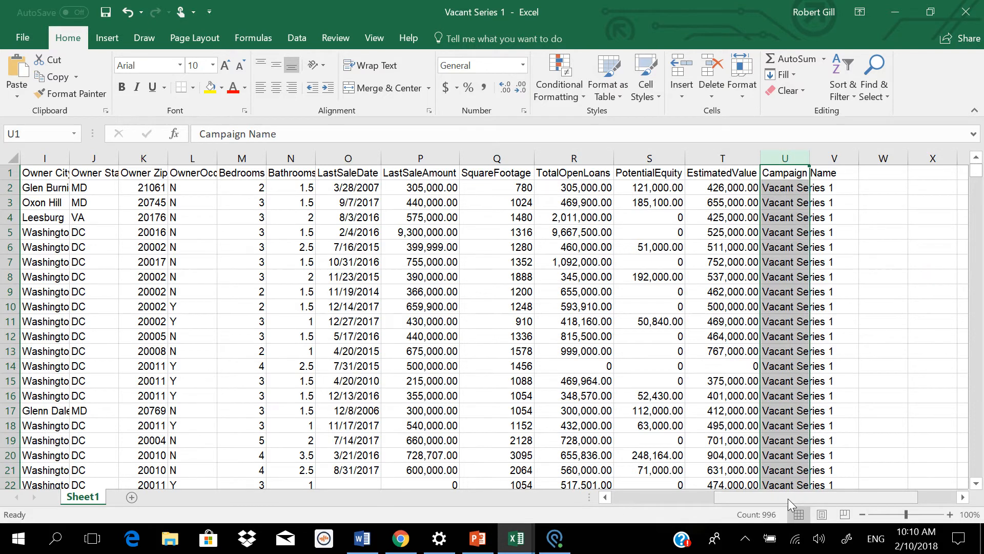
left_click_drag(788, 499, 642, 493)
left_click(105, 12)
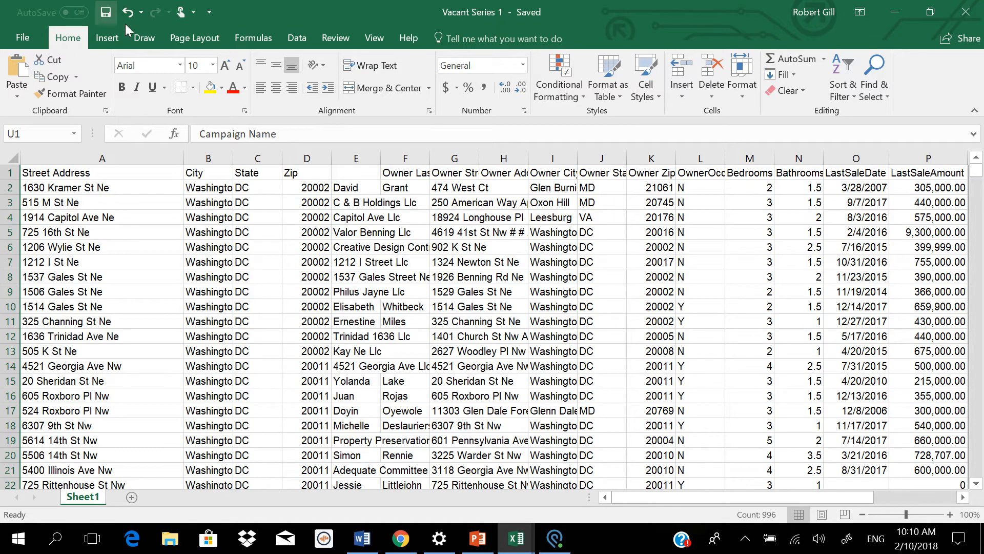
Step: Return to Podio and start a new Excel import for the Mailing List app
left_click(894, 11)
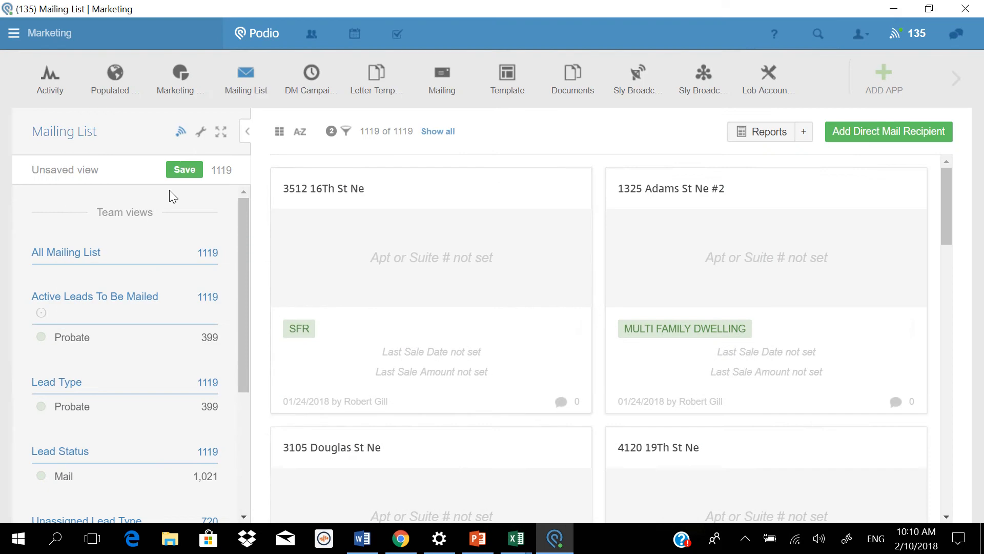
left_click(201, 134)
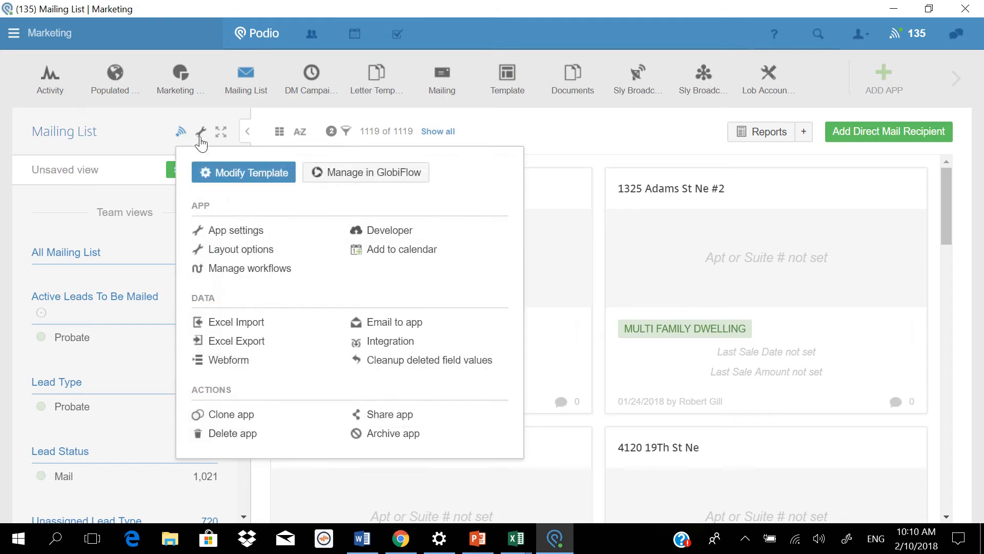
left_click(228, 328)
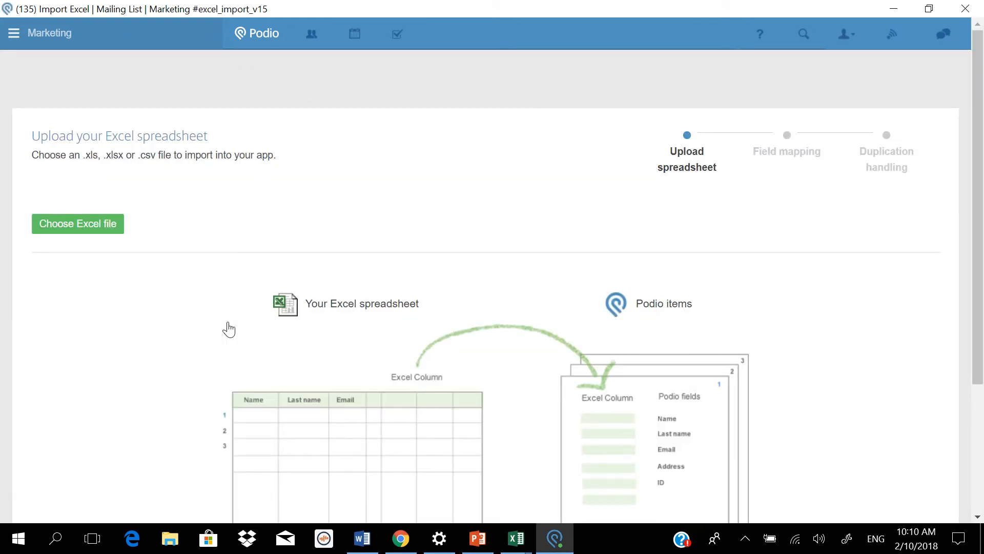
Step: Upload the Vacant Series 1 spreadsheet from the Desktop as the import file
left_click(72, 226)
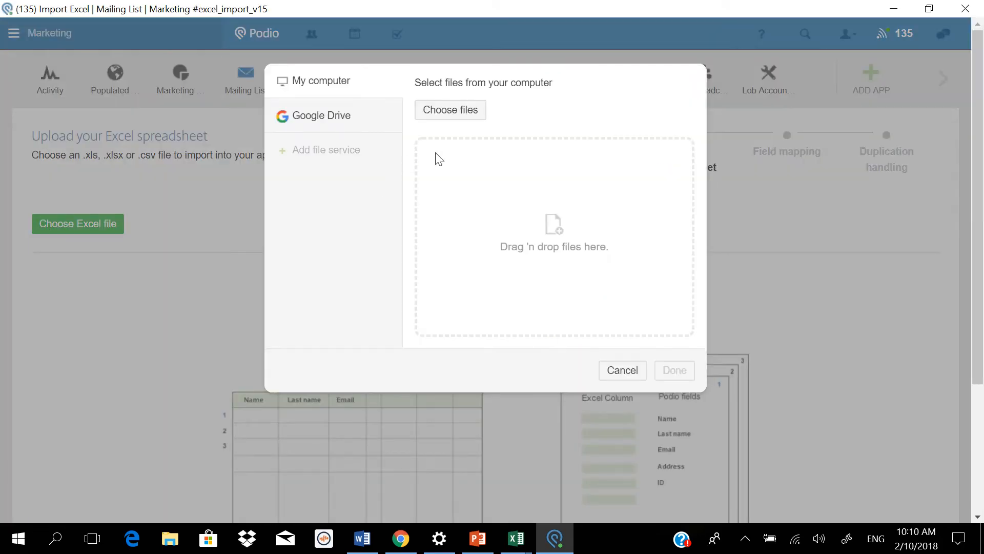
left_click(451, 112)
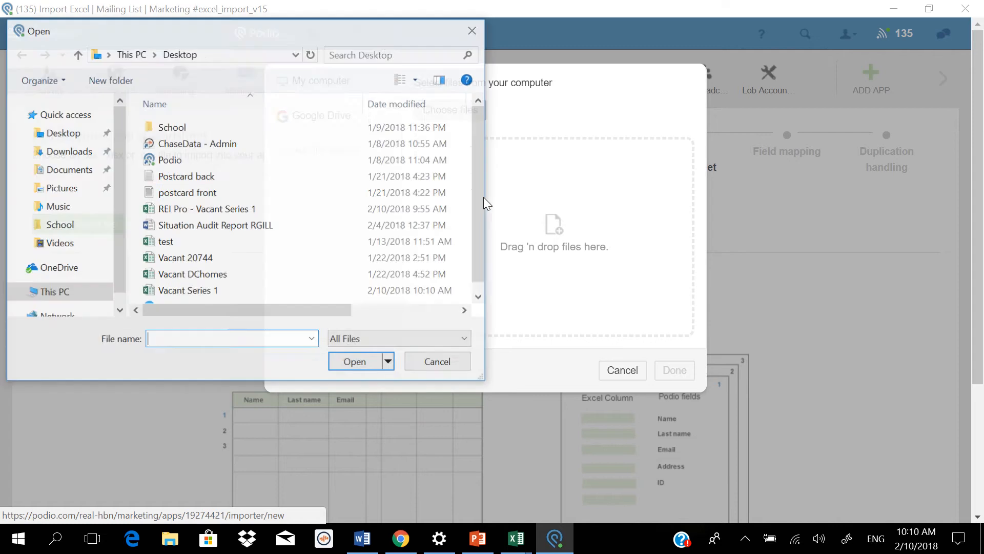
left_click(205, 290)
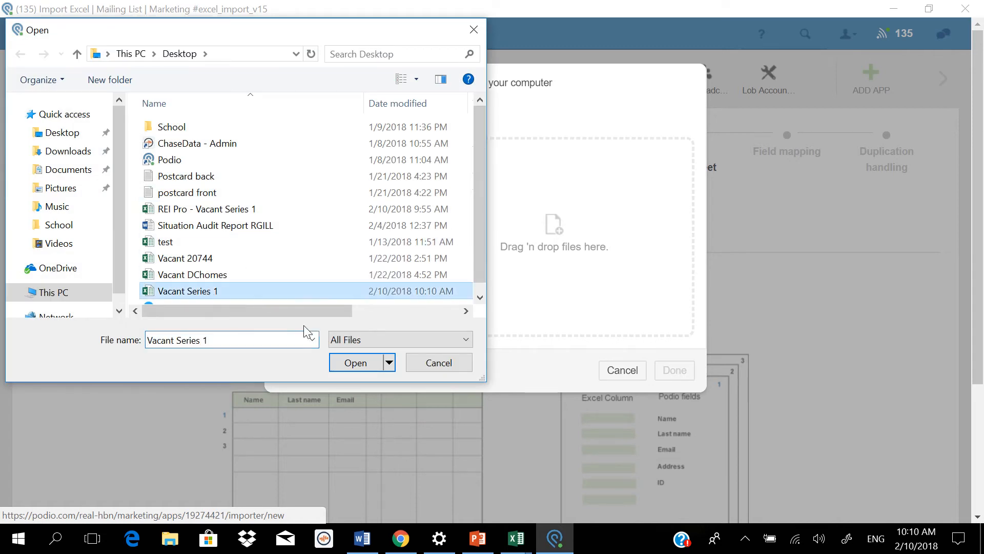
left_click(356, 363)
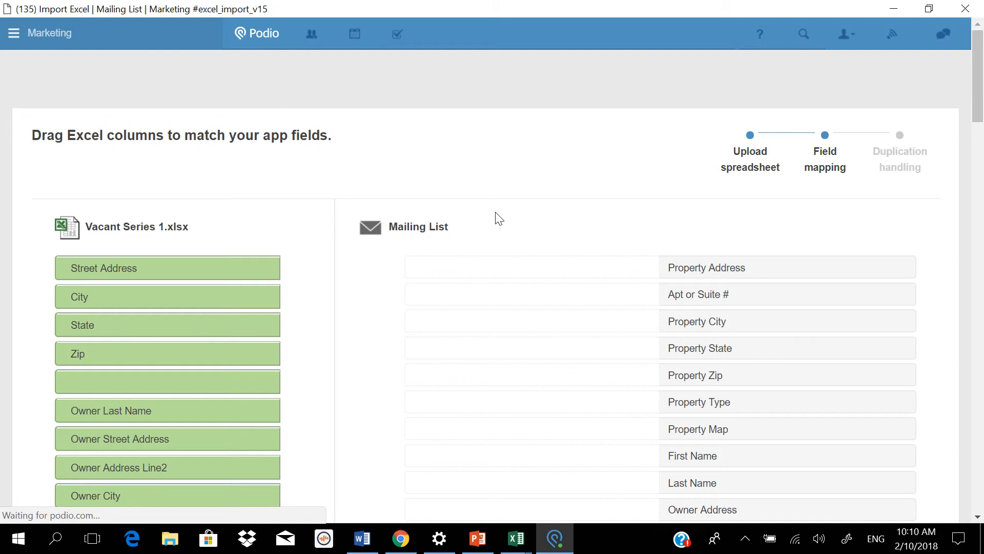
Step: Map the Street Address, City, State and Zip columns to Property Address, Property City, Property State and Property Zip
scroll(259, 214, "down", 1)
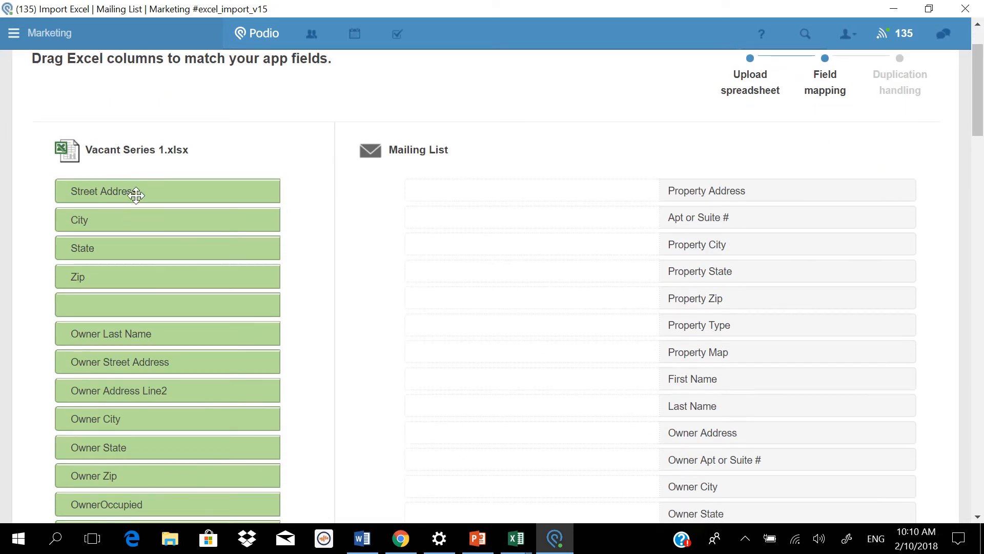
left_click_drag(137, 191, 526, 189)
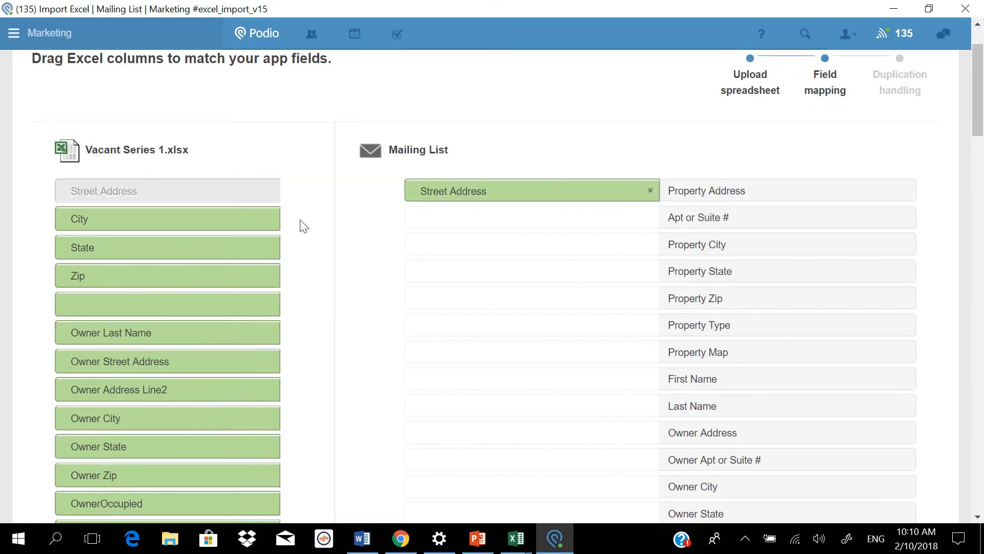
left_click_drag(195, 217, 601, 243)
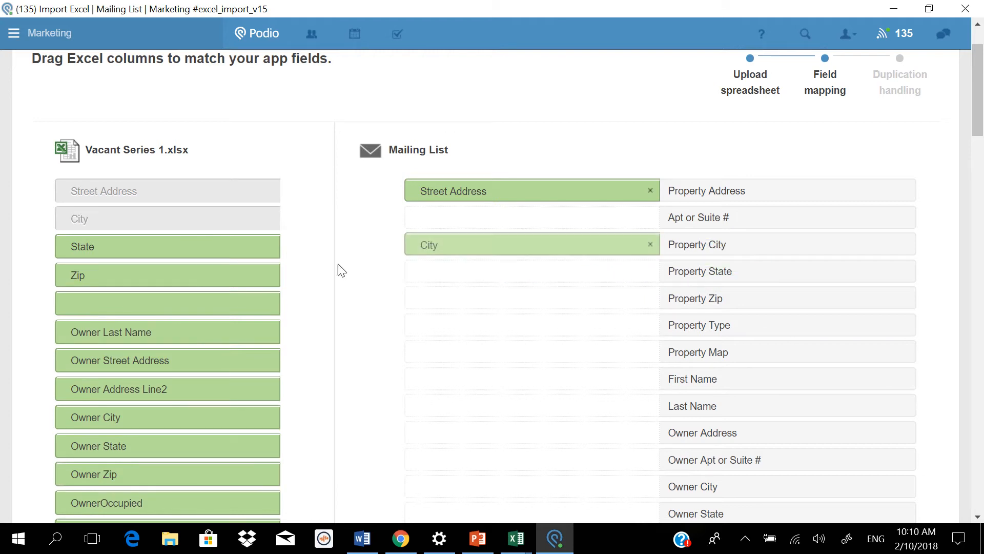
left_click_drag(133, 245, 594, 276)
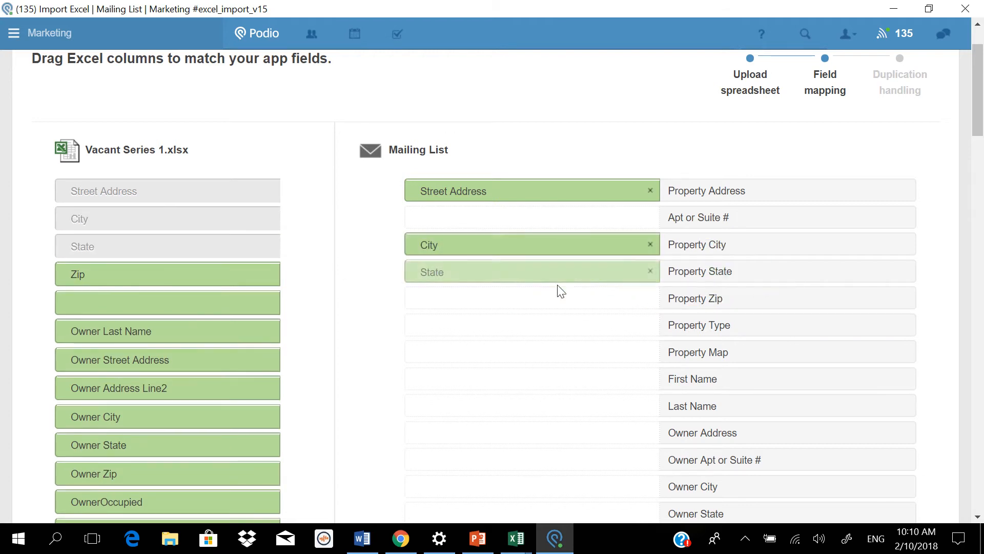
left_click_drag(108, 272, 384, 303)
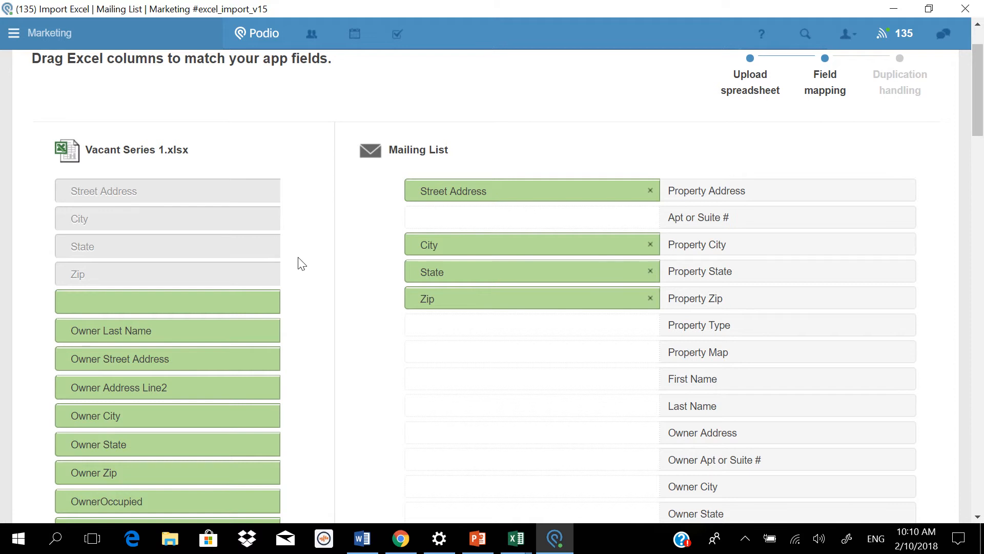
scroll(305, 255, "down", 2)
left_click_drag(177, 255, 465, 300)
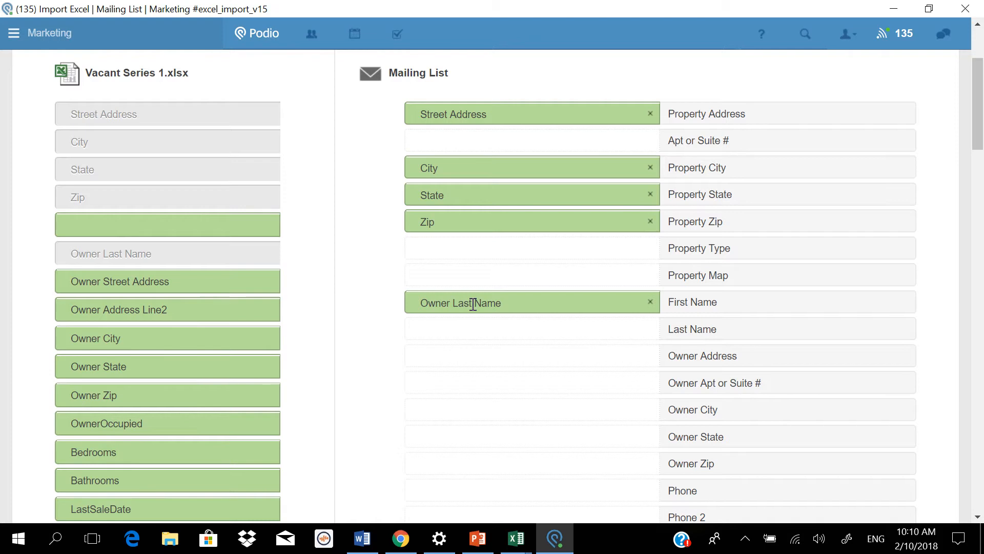
left_click(651, 302)
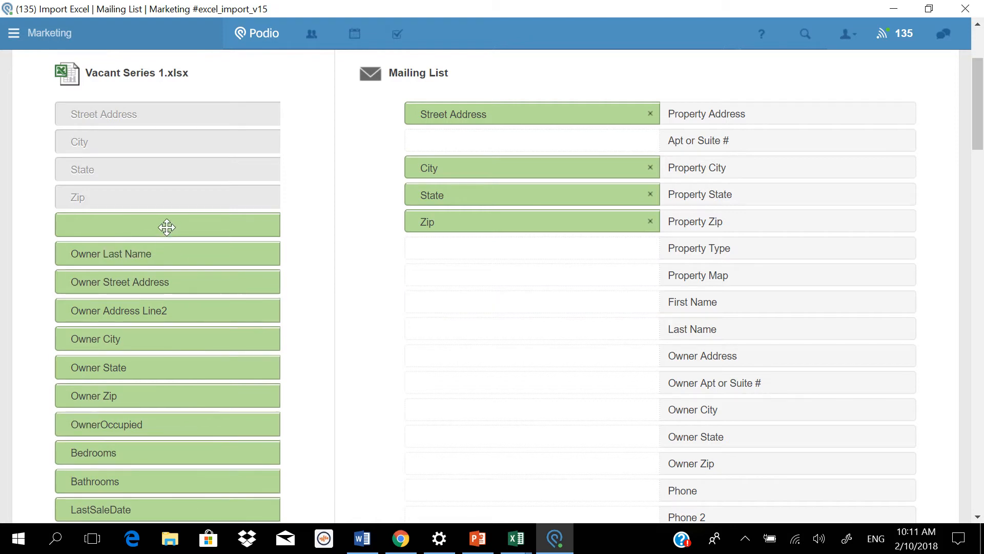
Step: Map the unnamed column, Owner Last Name, Owner Street Address, Owner City, Owner State and Owner Zip to First Name, Last Name and the matching owner address fields
left_click_drag(164, 226, 468, 301)
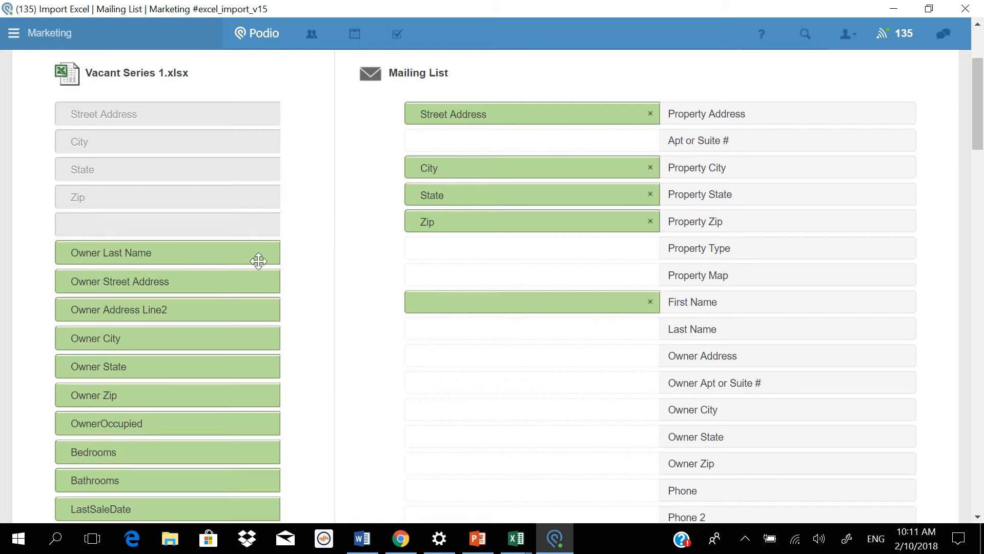
left_click_drag(156, 251, 451, 330)
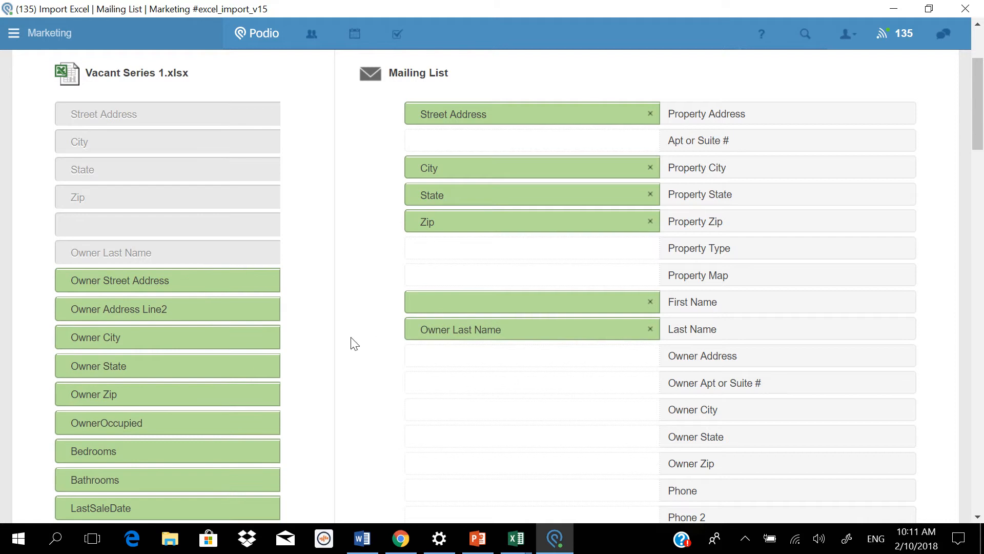
left_click_drag(174, 279, 458, 363)
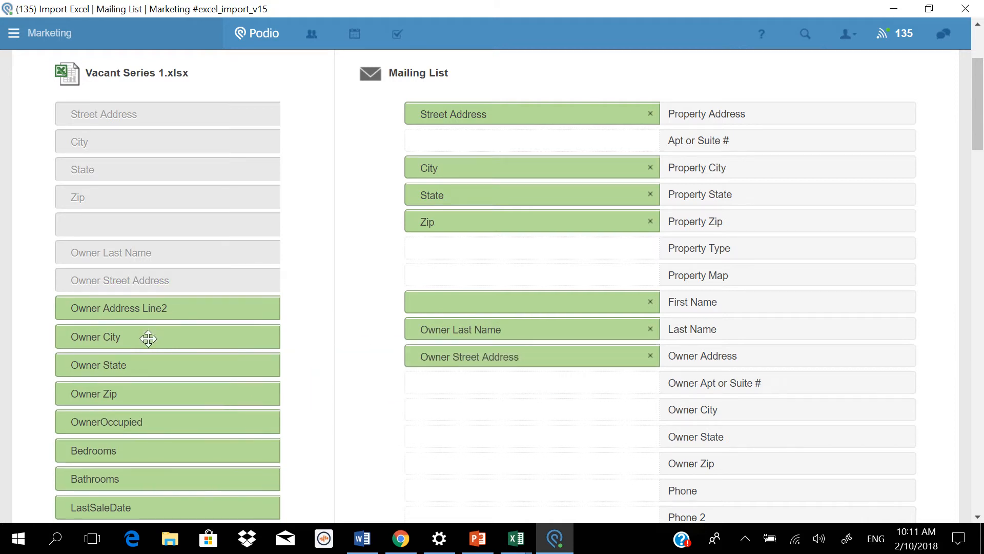
left_click_drag(147, 336, 481, 412)
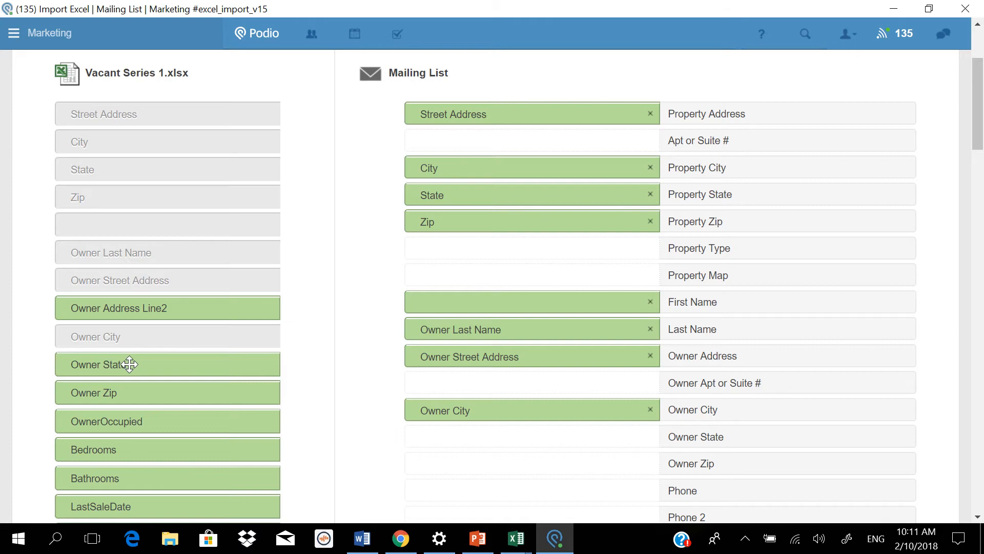
left_click_drag(134, 365, 521, 441)
left_click_drag(229, 402, 510, 465)
Step: Map the Bedrooms, Bathrooms and SquareFootage columns to the Beds, Baths and Square Footage fields
scroll(933, 292, "down", 2)
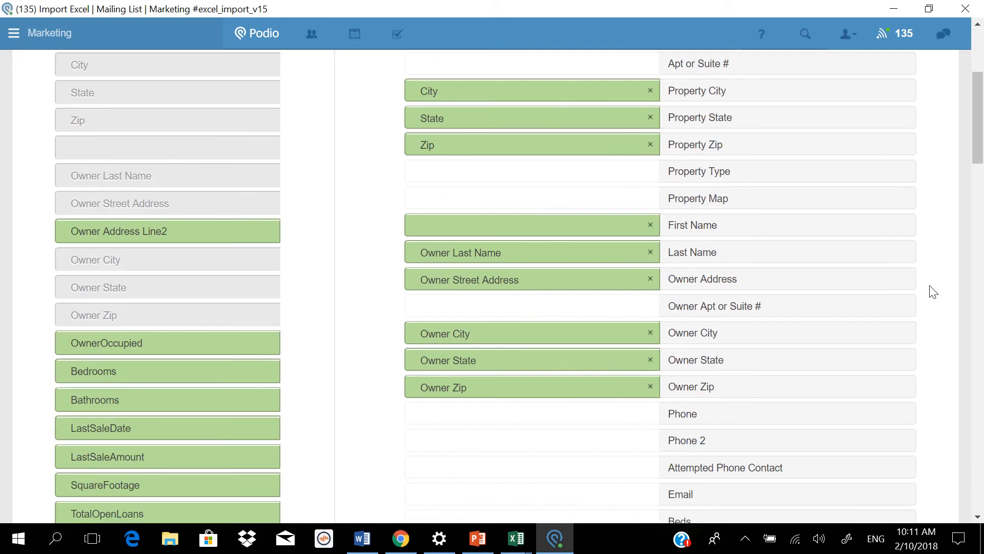
scroll(929, 288, "down", 3)
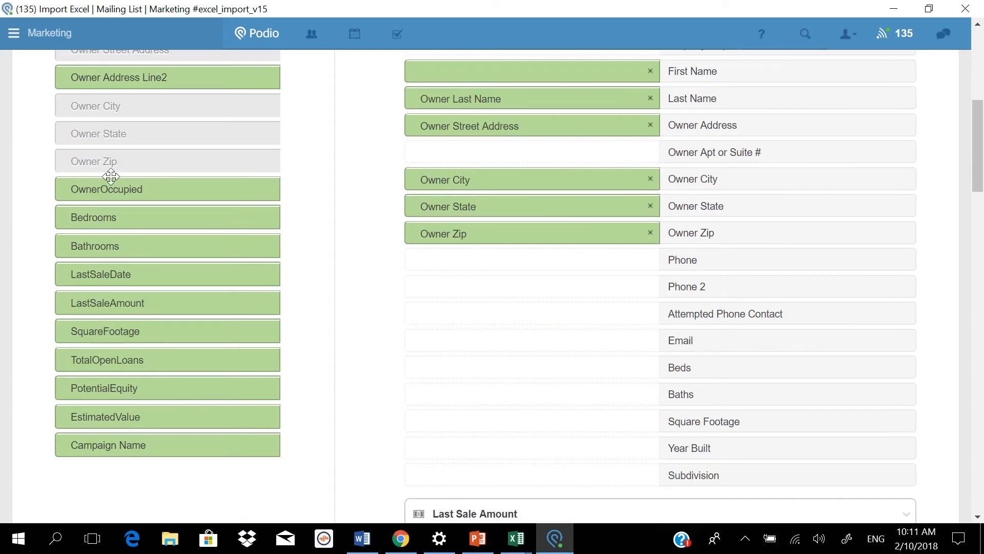
left_click_drag(105, 211, 461, 368)
left_click_drag(105, 255, 513, 395)
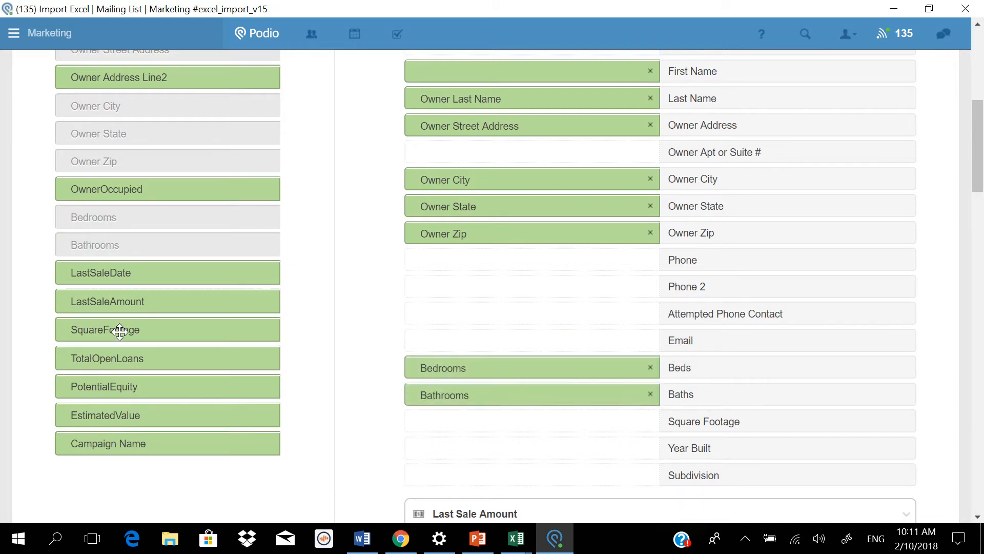
left_click_drag(135, 327, 523, 420)
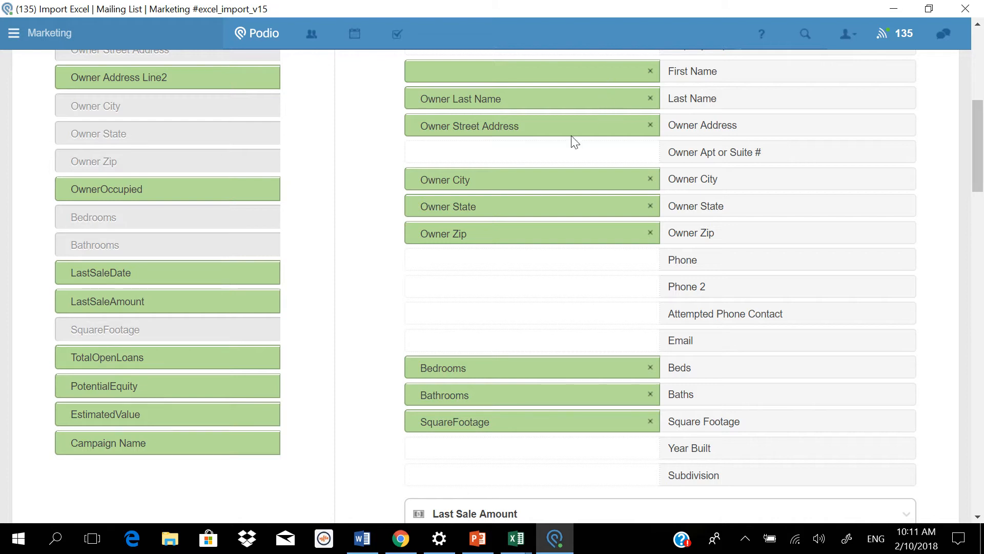
Step: Map LastSaleAmount to the Amount of Last Sale Amount and LastSaleDate to the Start date of Last Sale Date
scroll(480, 233, "up", 3)
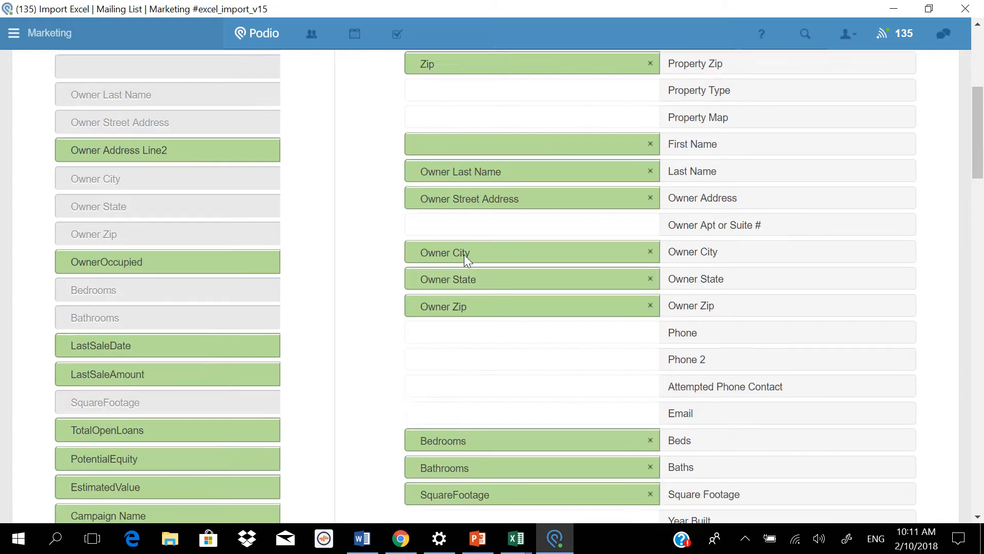
scroll(381, 175, "down", 9)
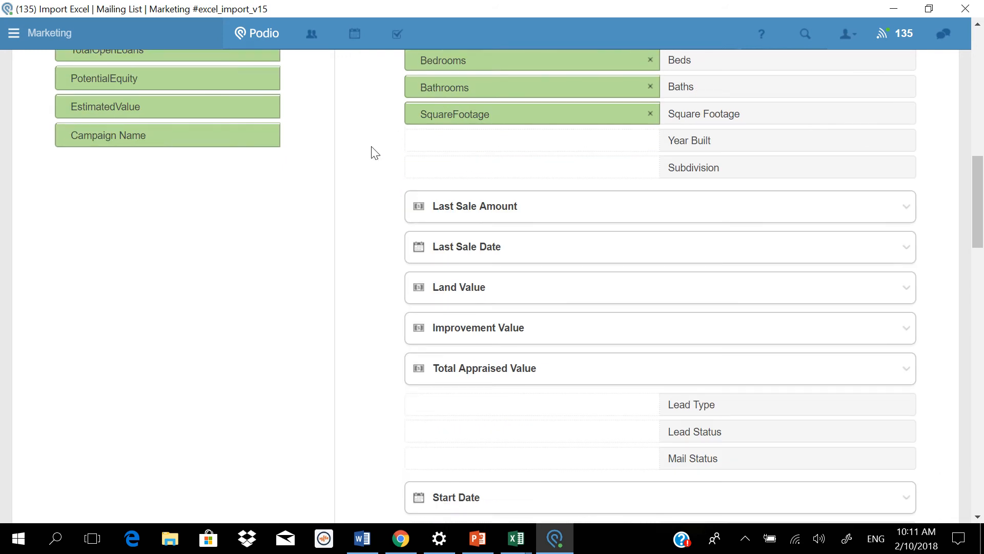
scroll(336, 240, "up", 2)
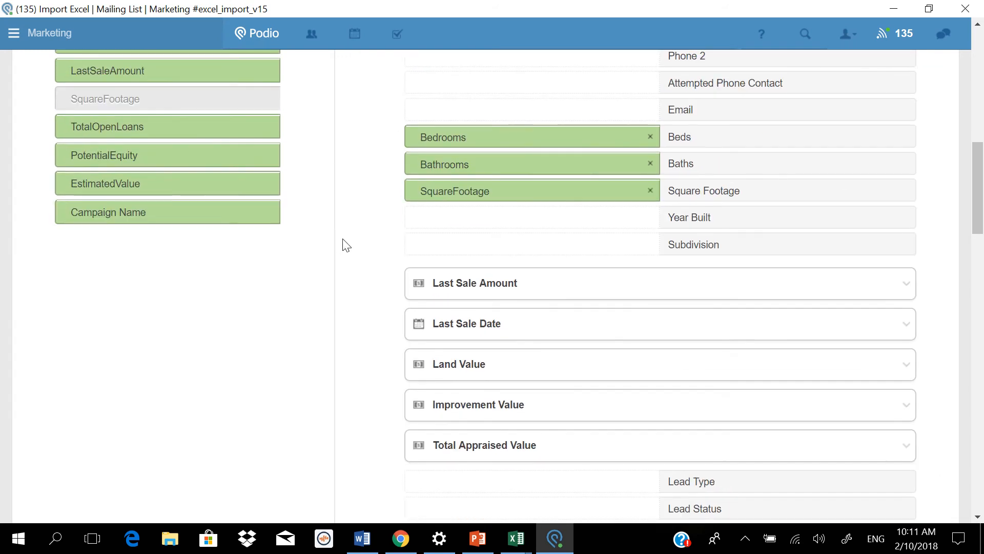
left_click(502, 296)
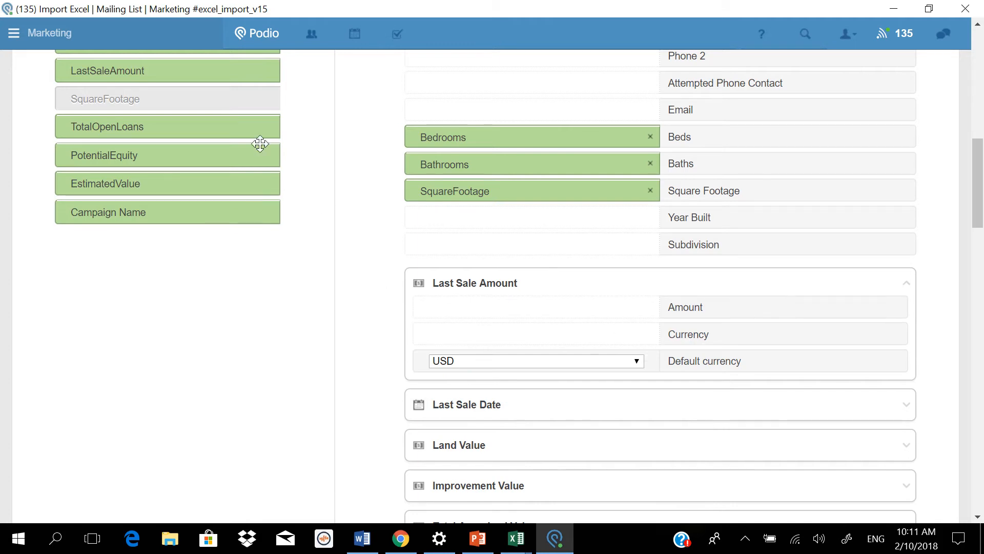
left_click_drag(137, 71, 513, 307)
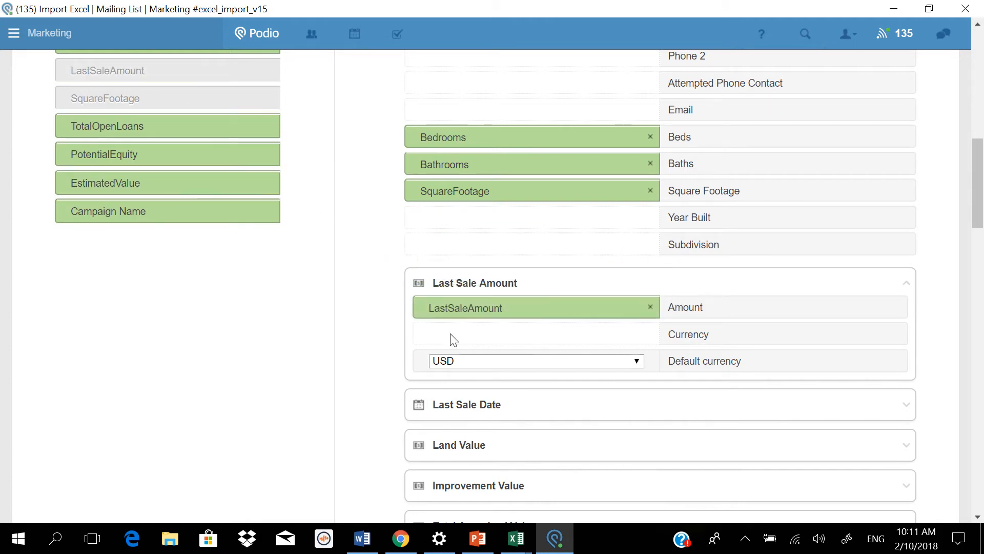
left_click(509, 405)
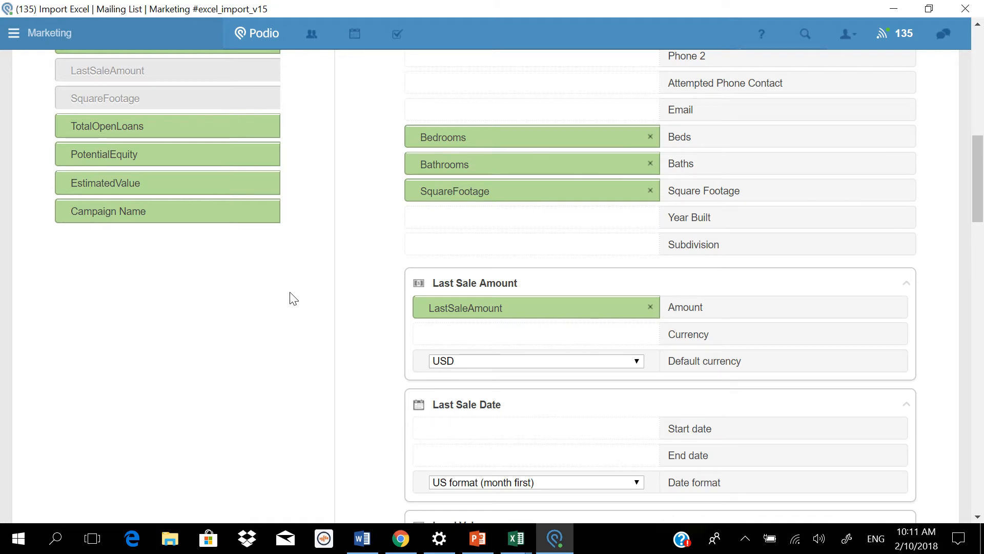
scroll(194, 160, "up", 2)
left_click_drag(165, 117, 514, 500)
scroll(301, 242, "down", 3)
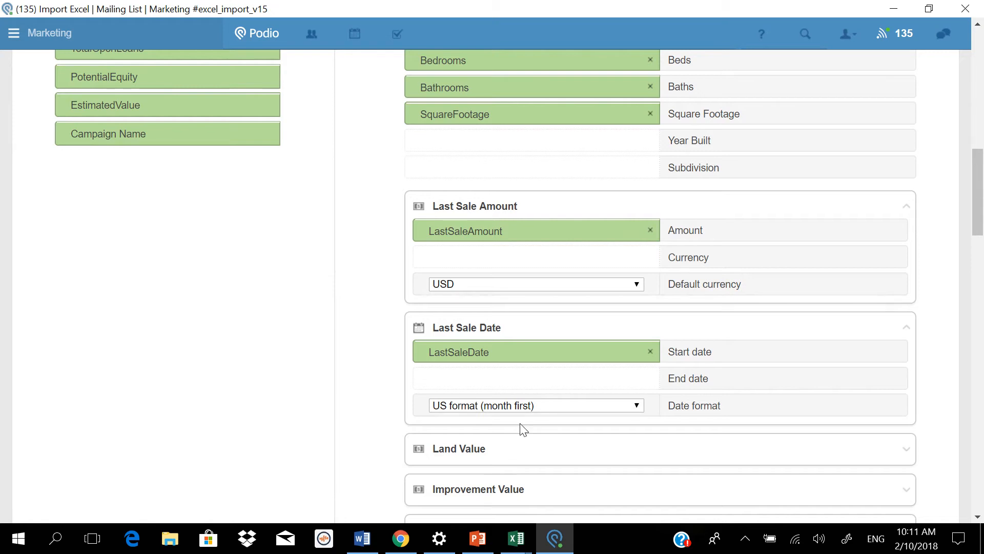
Step: Expand Total Appraised Value and map the EstimatedValue column to its Amount field
scroll(518, 421, "down", 2)
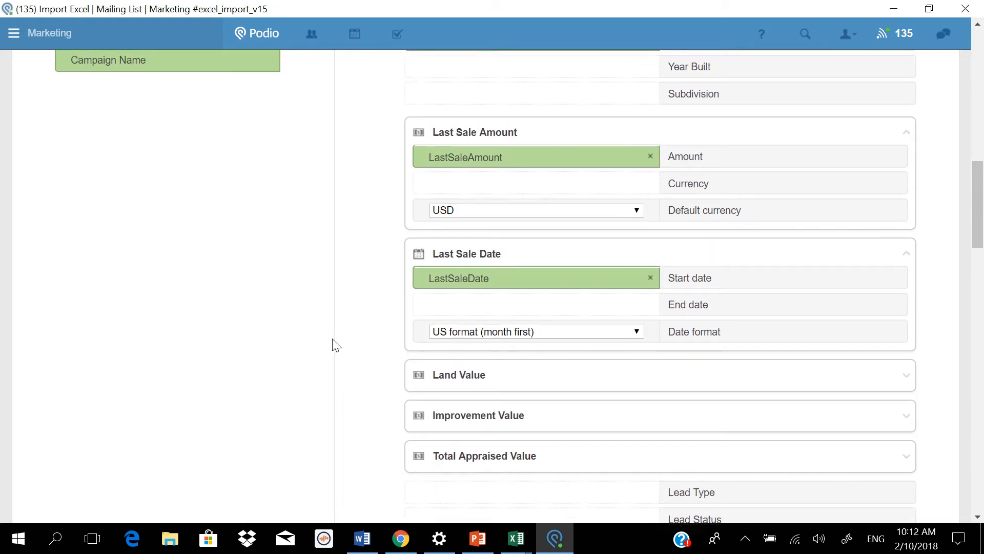
scroll(336, 345, "up", 2)
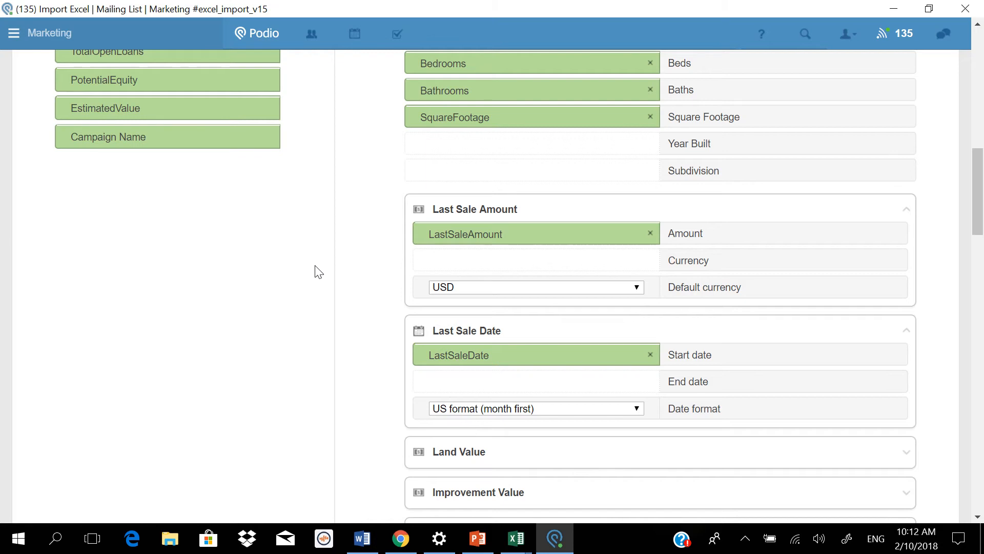
scroll(318, 272, "up", 3)
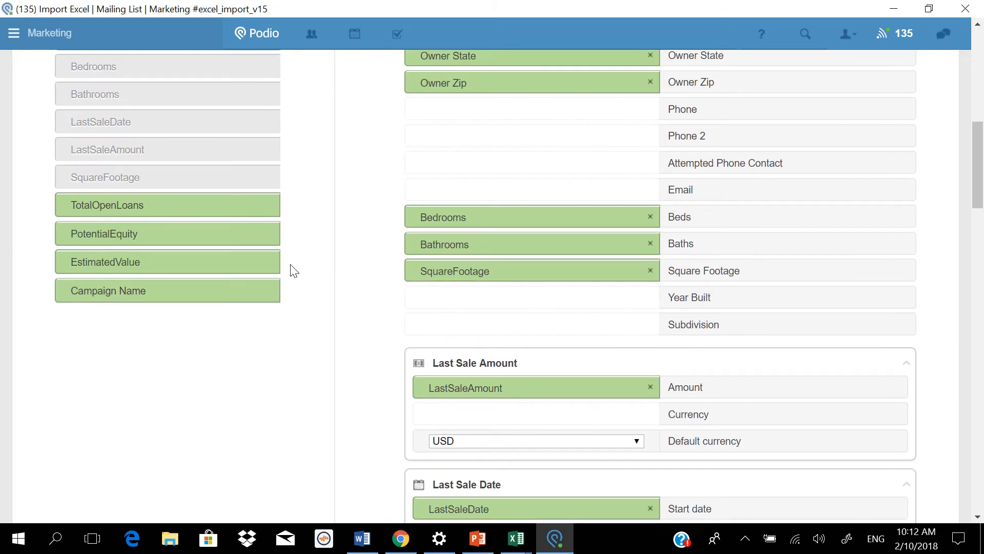
left_click_drag(205, 259, 82, 131)
left_click(454, 301)
scroll(246, 302, "up", 10)
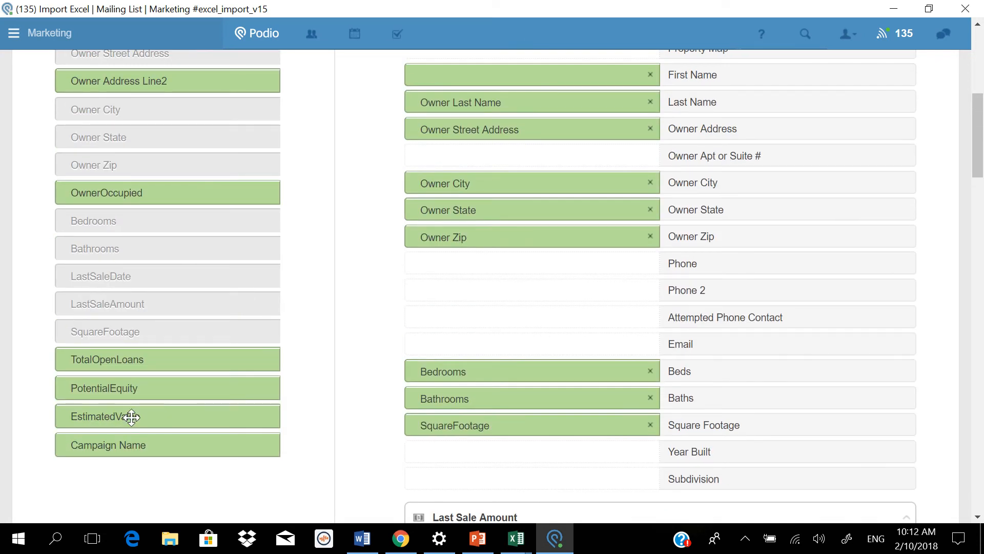
left_click_drag(128, 425, 491, 352)
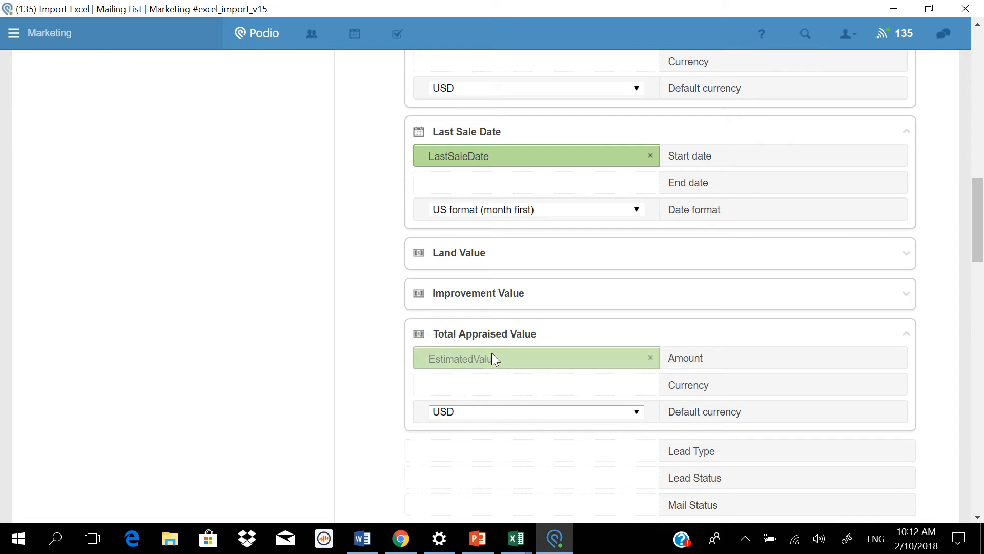
Step: Collapse the Total Appraised Value, Last Sale Date and Last Sale Amount sections
left_click(618, 327)
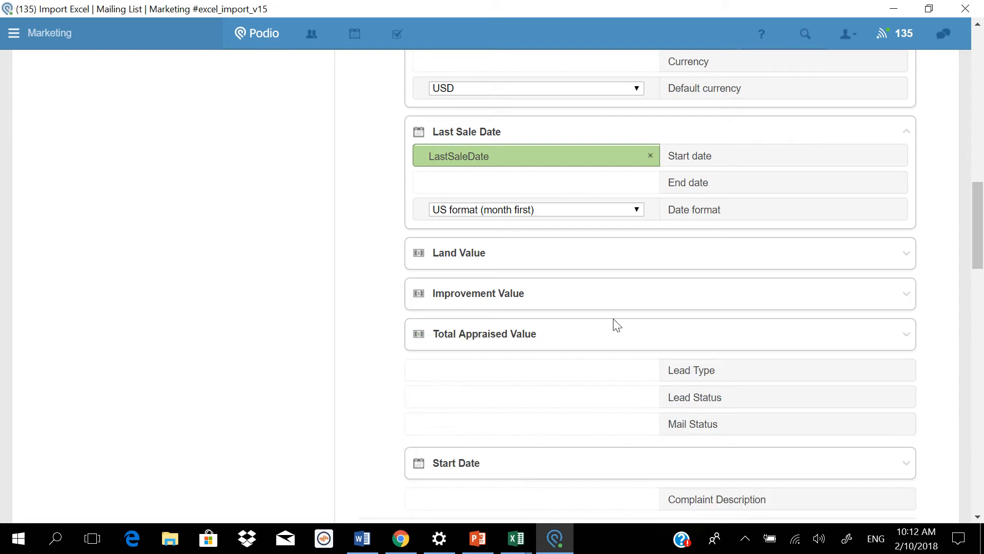
left_click(579, 132)
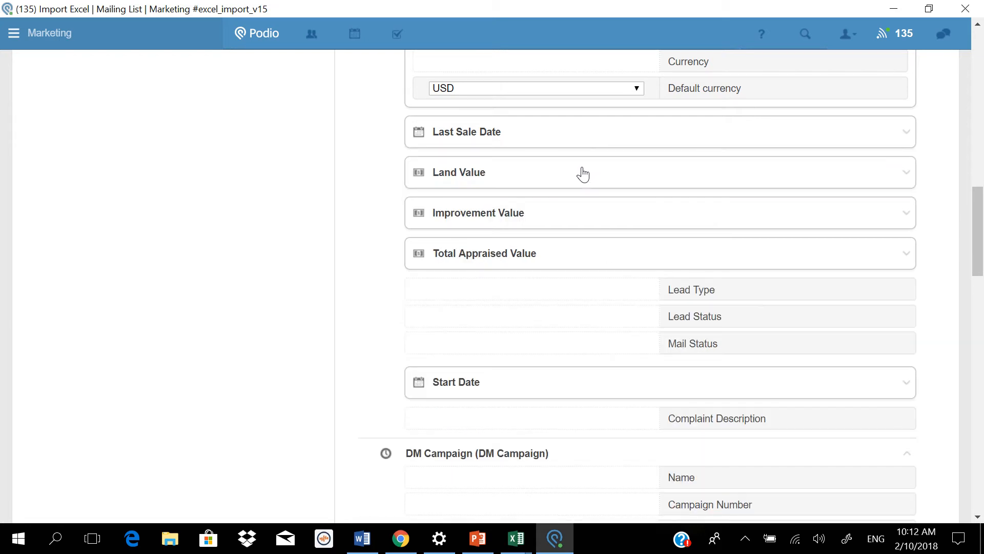
scroll(573, 174, "up", 2)
left_click(551, 90)
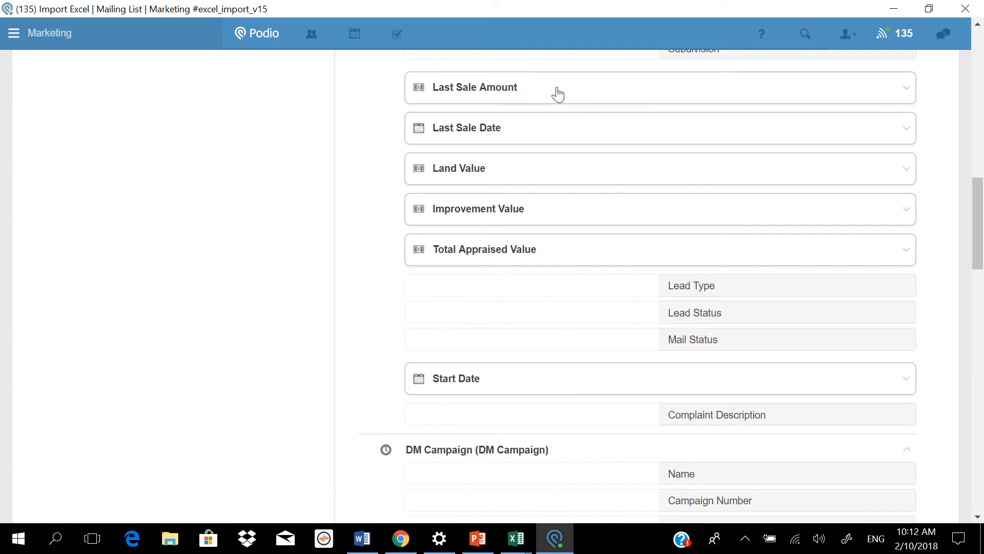
Step: Review the column mappings made so far, including the one inside Total Appraised Value
scroll(562, 202, "up", 12)
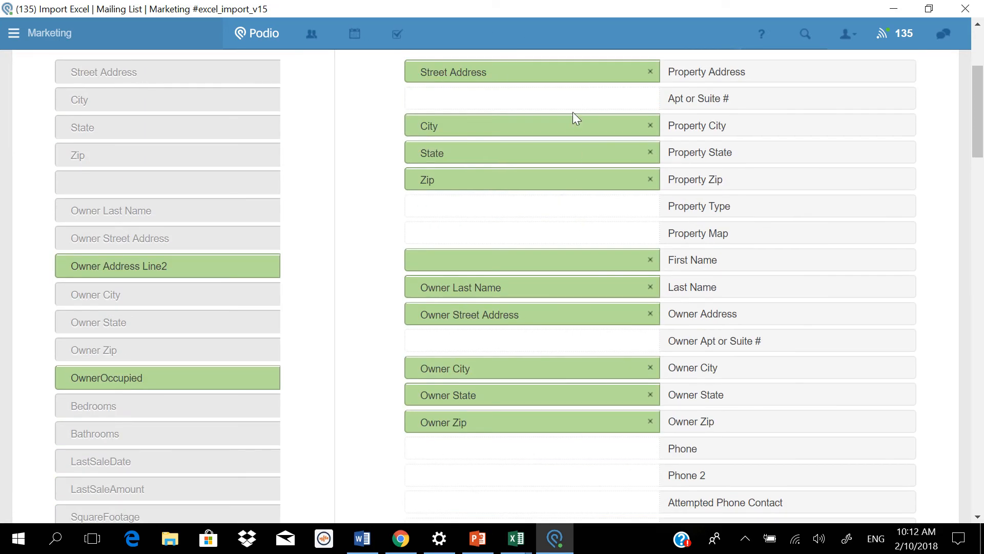
scroll(666, 129, "up", 1)
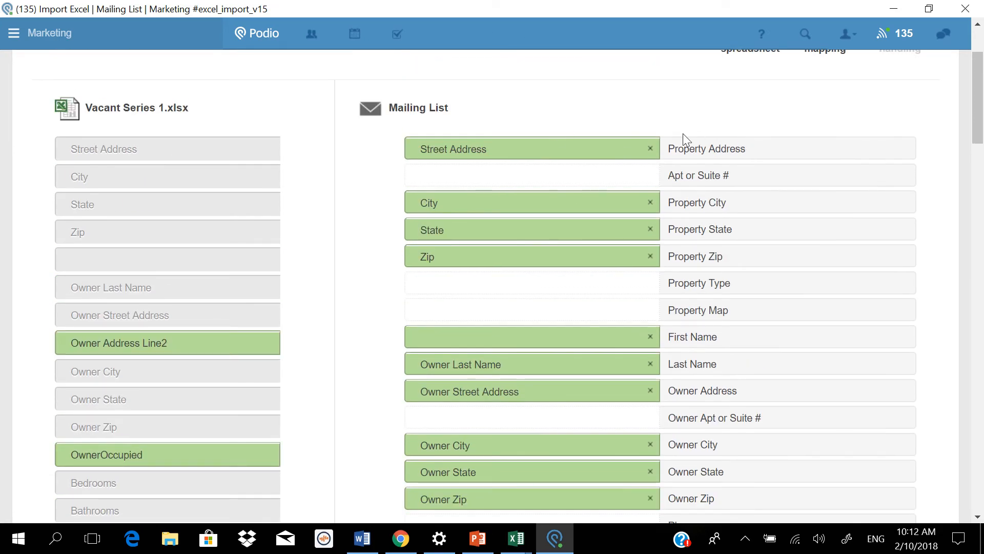
scroll(683, 134, "down", 10)
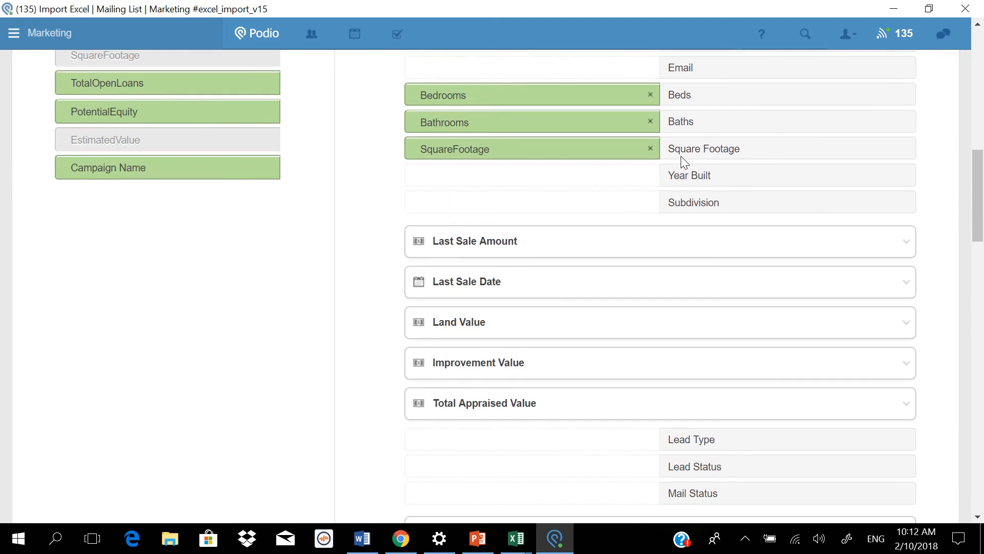
scroll(683, 158, "down", 1)
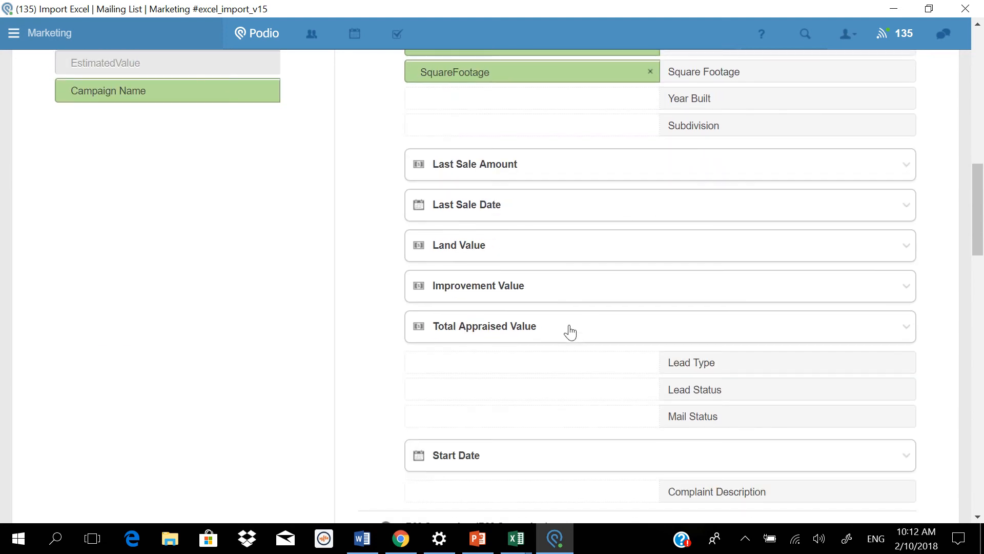
left_click(570, 331)
left_click(638, 332)
Step: Map the Campaign Name column to the Name field of the referenced DM Campaign app
scroll(655, 323, "down", 3)
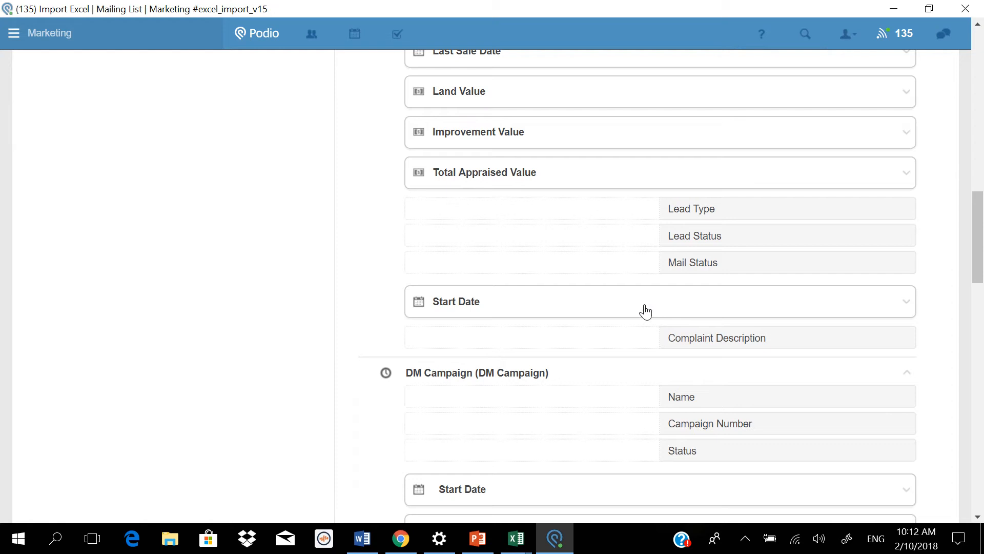
mouse_move(413, 379)
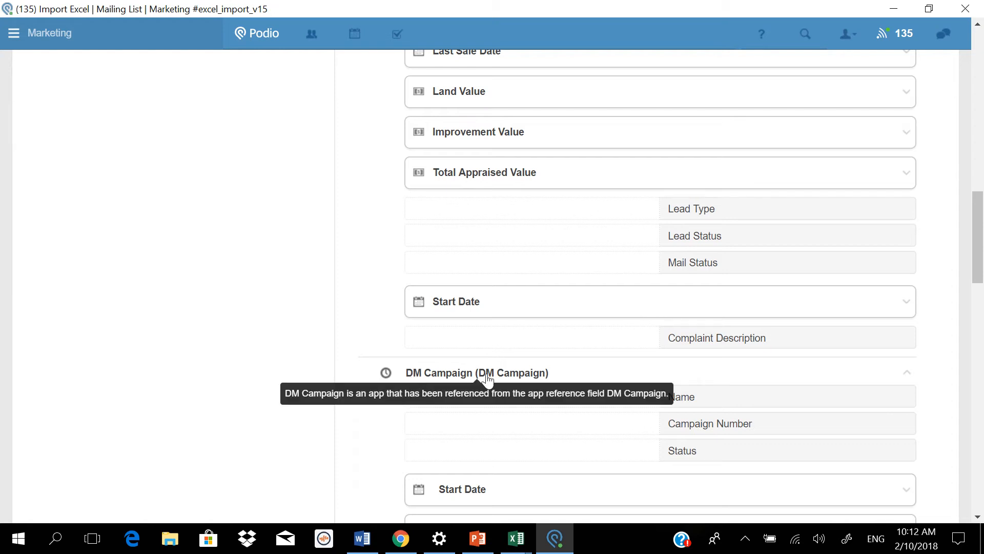
scroll(272, 206, "up", 3)
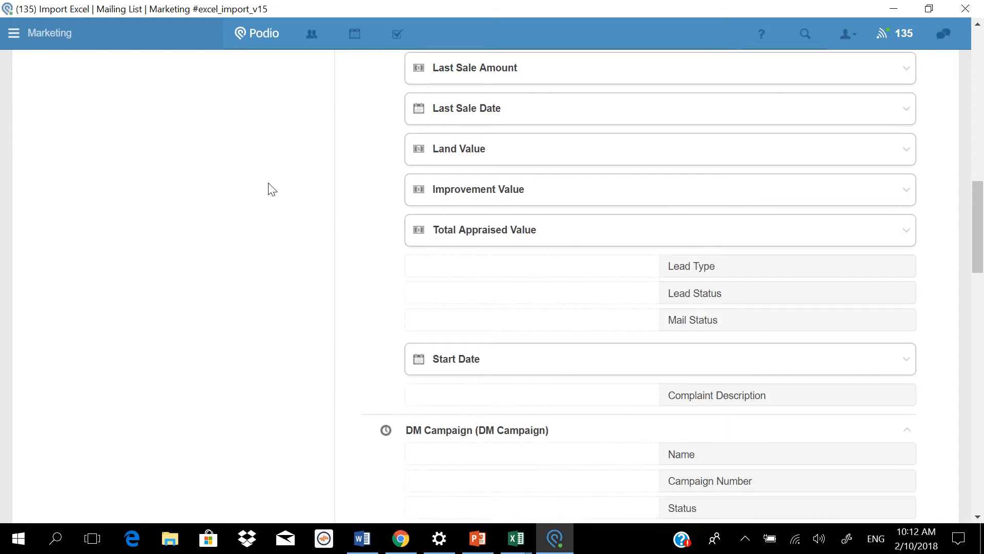
left_click_drag(121, 84, 494, 308)
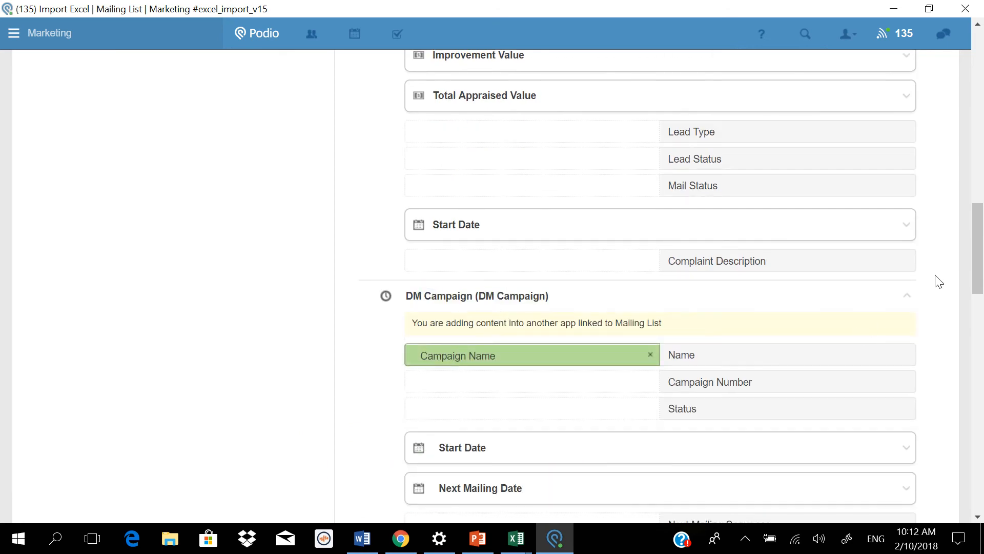
Step: Leave the remaining fields unmapped and proceed to the duplication handling stage of the import
scroll(939, 283, "down", 9)
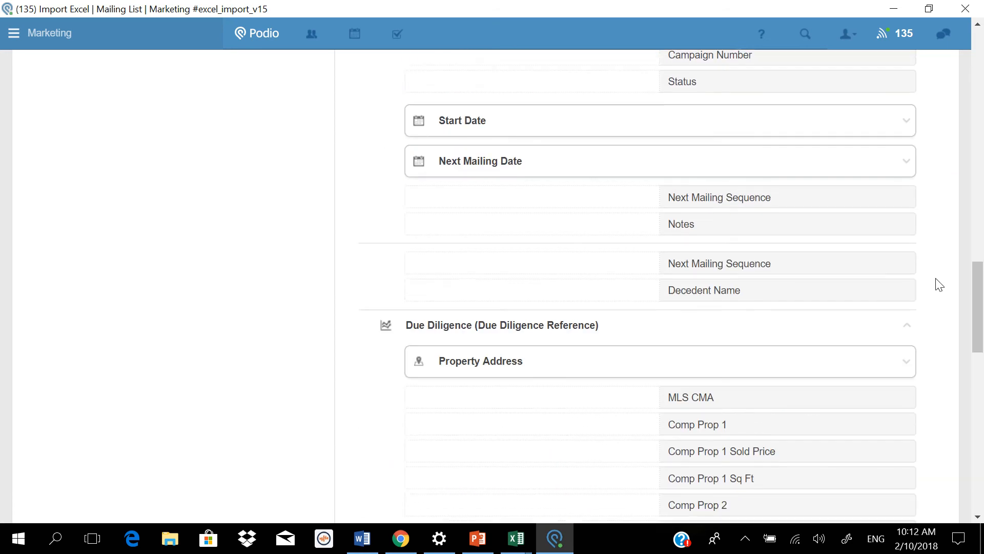
scroll(939, 285, "down", 12)
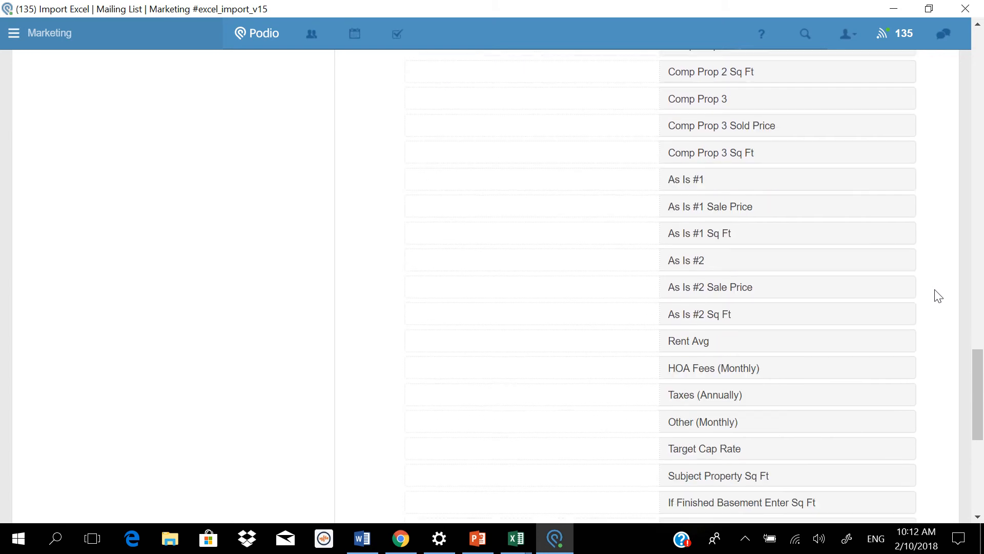
scroll(941, 306, "down", 3)
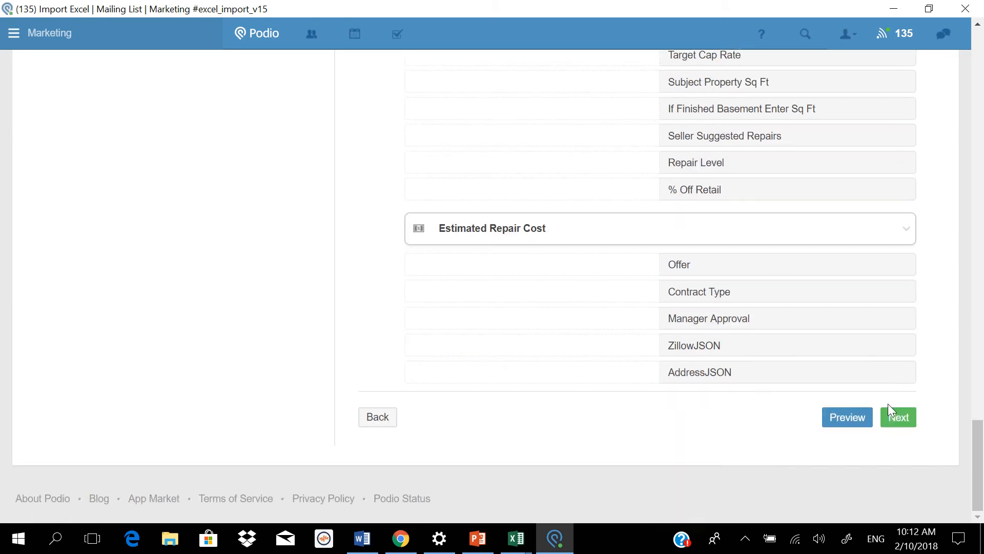
left_click(897, 418)
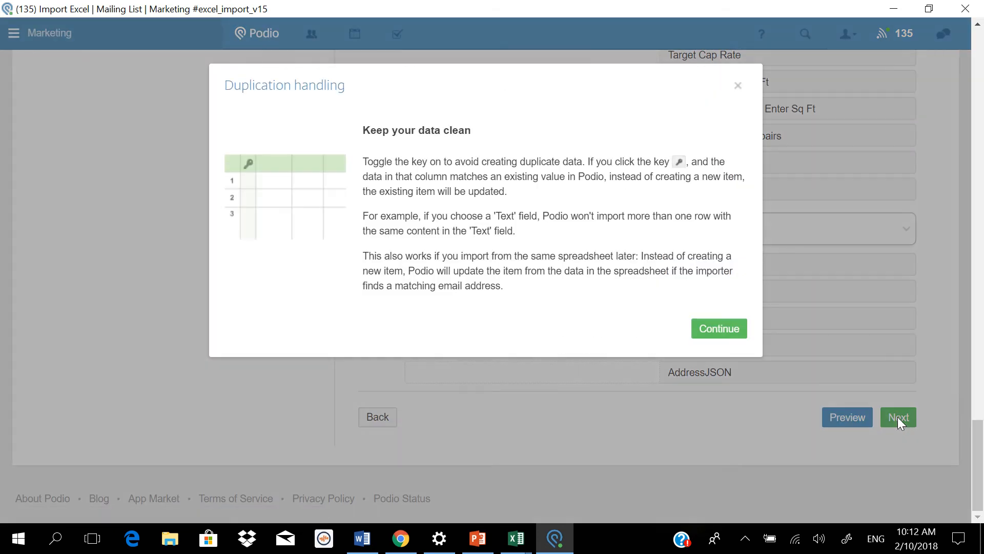
Step: Continue to the duplication settings and enable Property City and Property State as duplicate-matching keys
left_click(720, 331)
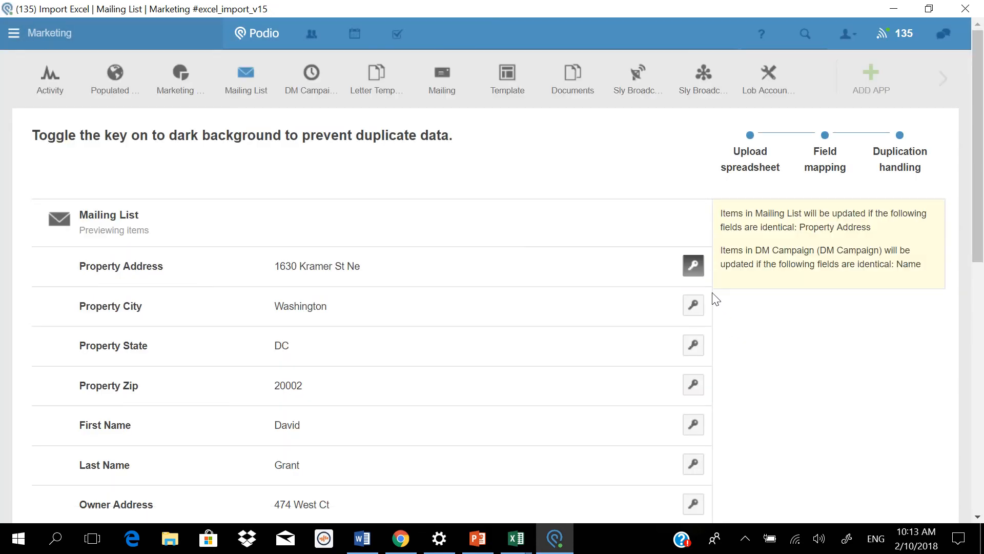
left_click(696, 306)
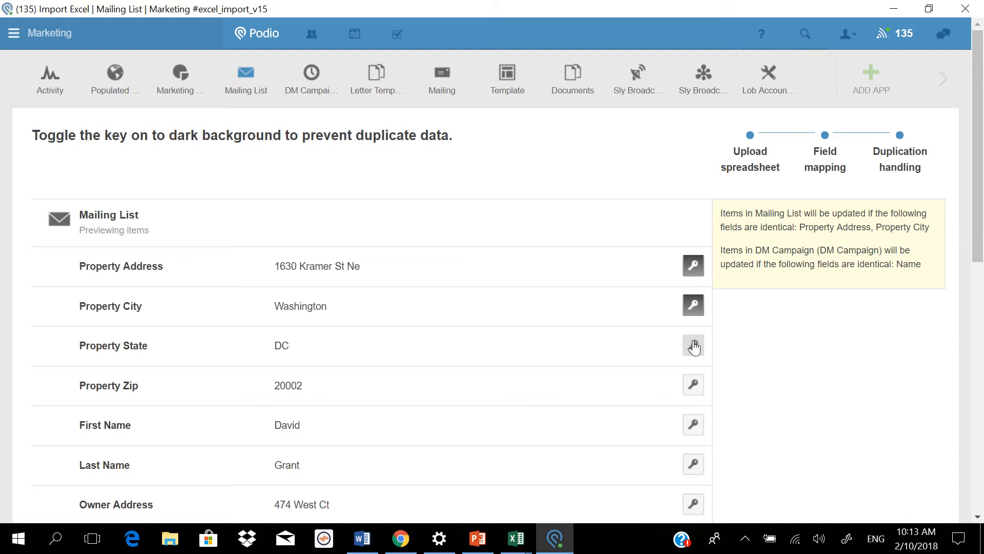
left_click(694, 346)
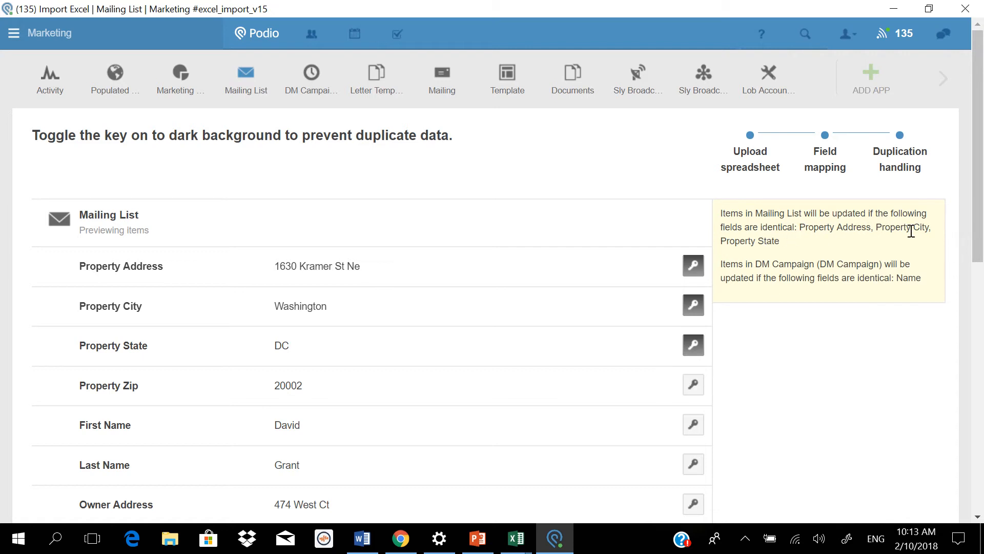
Step: Turn off duplicate matching for the Property State, Property City and Property Address fields
left_click(693, 354)
left_click(694, 306)
left_click(694, 265)
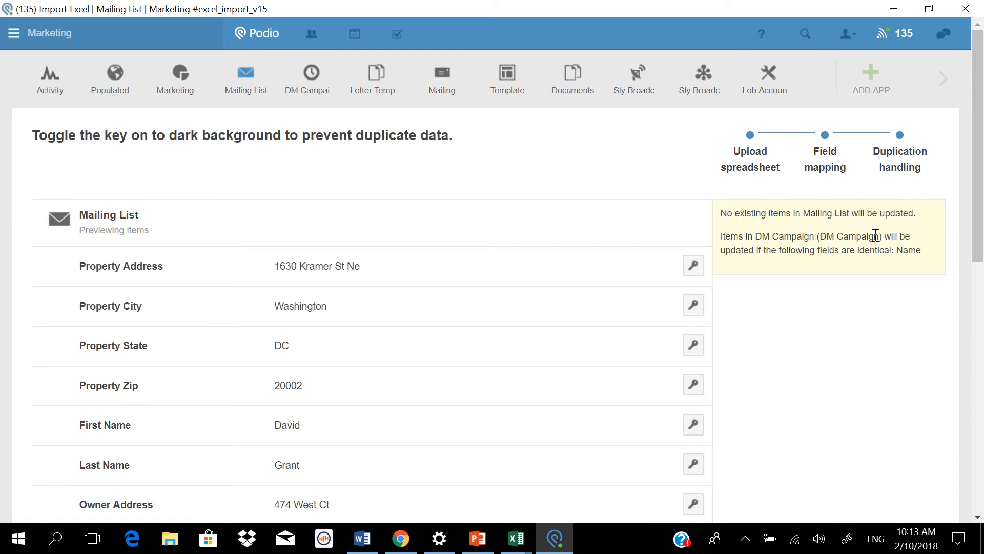
Step: Turn off duplicate matching on the DM Campaign Name field and import the spreadsheet rows into the Mailing List
left_click_drag(977, 205, 944, 492)
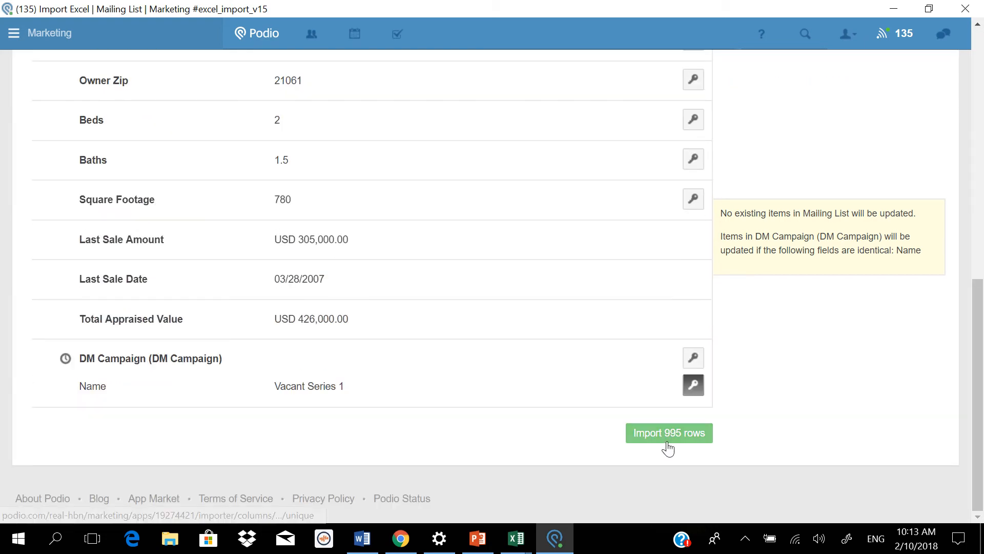
left_click(695, 390)
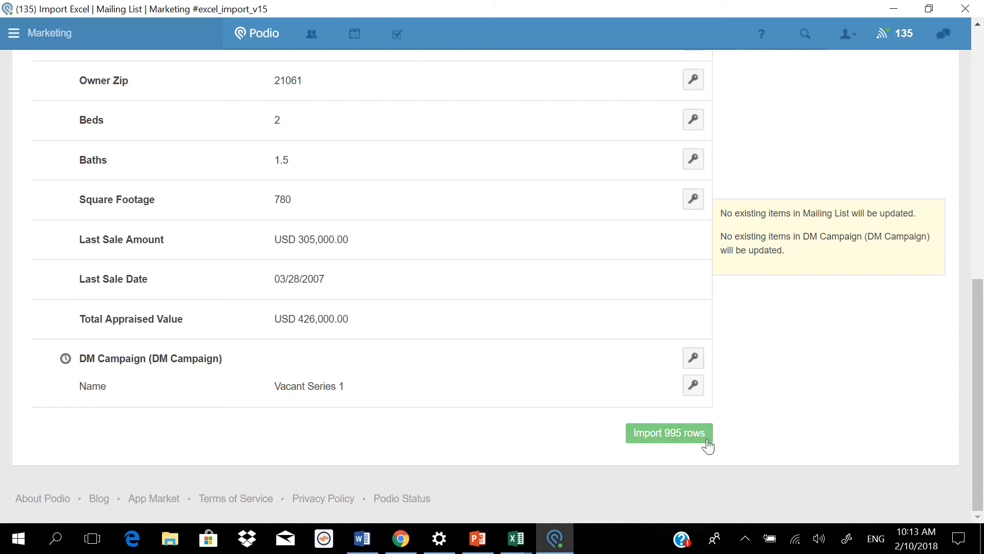
left_click(680, 434)
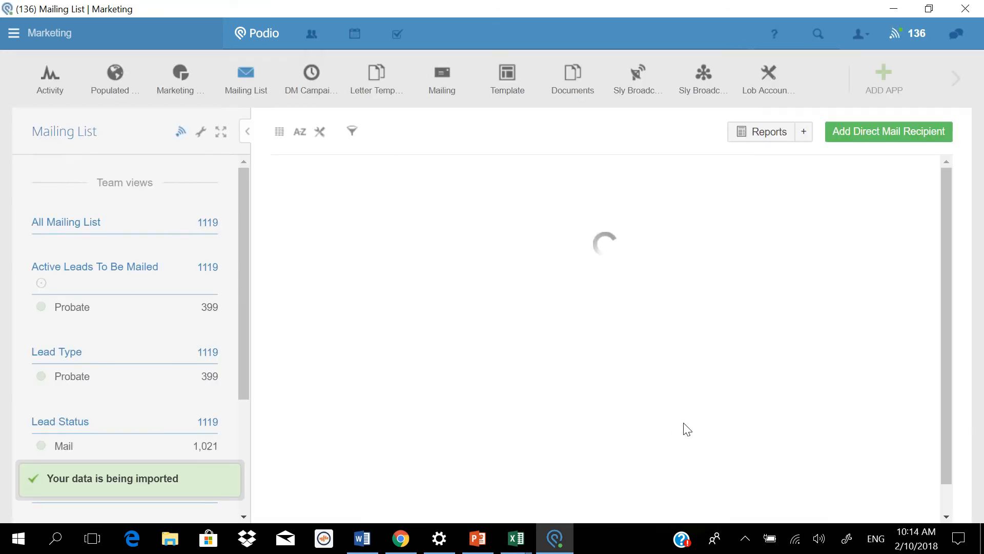
Step: Check the Mailing List view counts during the import and examine the Vacant Series 1 entries in the DM Campaign app
left_click(216, 270)
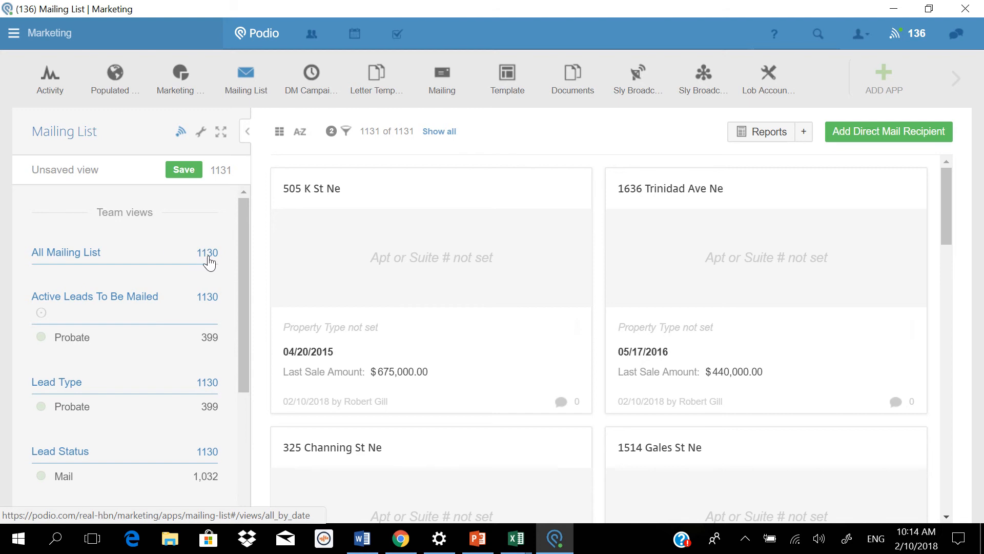
left_click(314, 73)
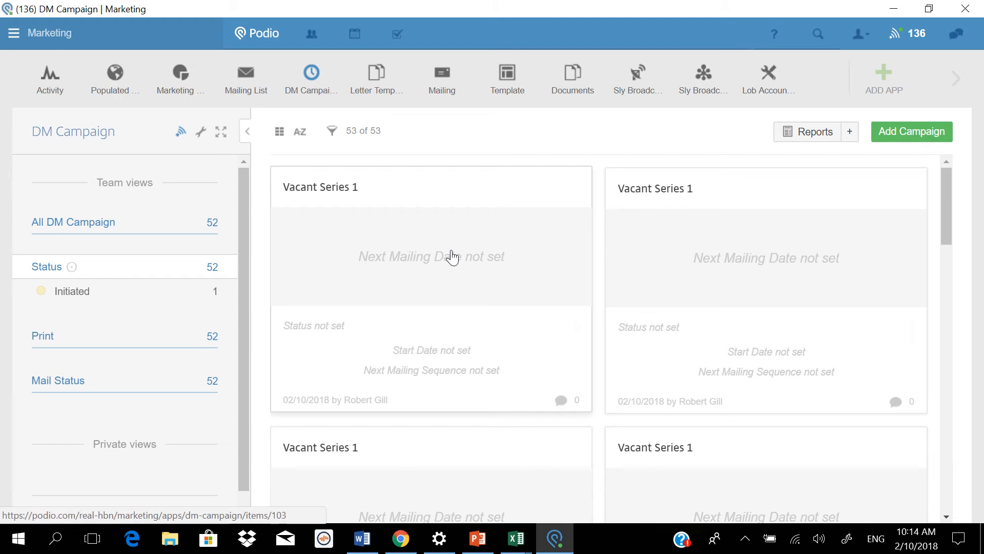
scroll(453, 257, "down", 5)
scroll(504, 304, "down", 5)
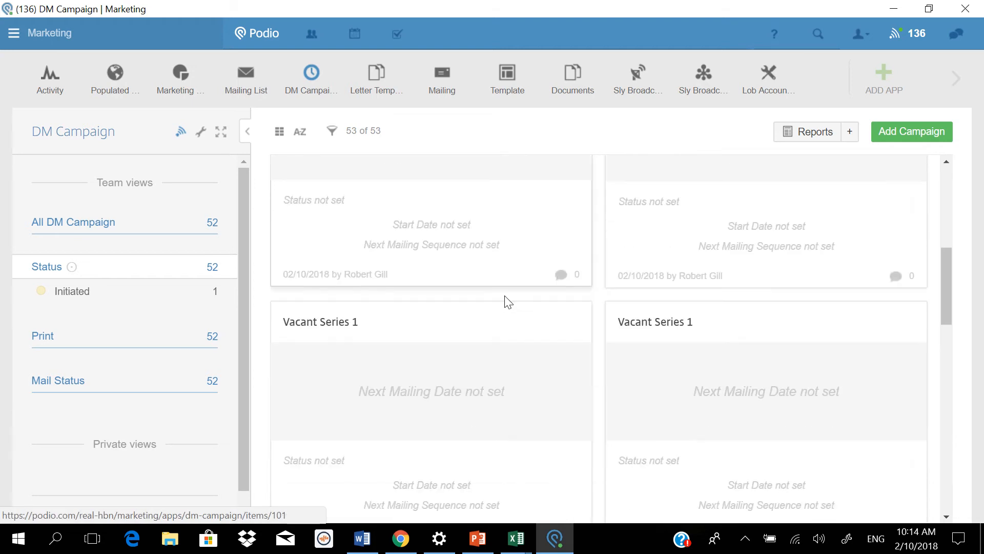
scroll(505, 303, "down", 10)
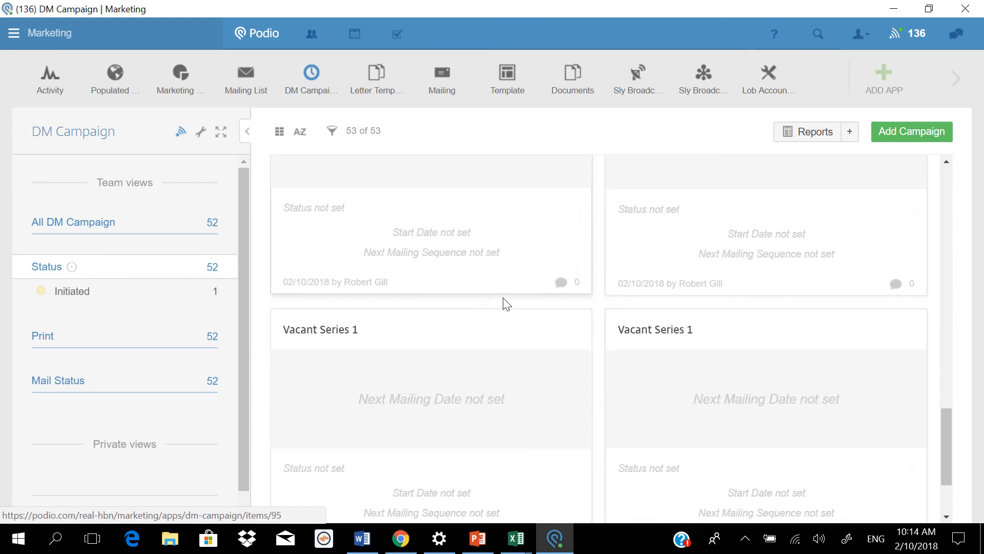
scroll(465, 288, "down", 10)
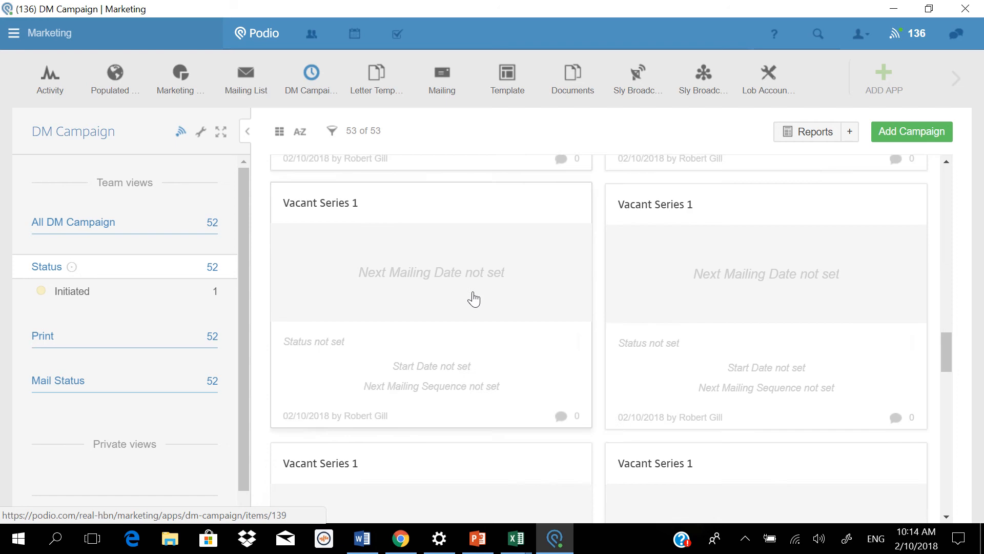
scroll(471, 296, "down", 2)
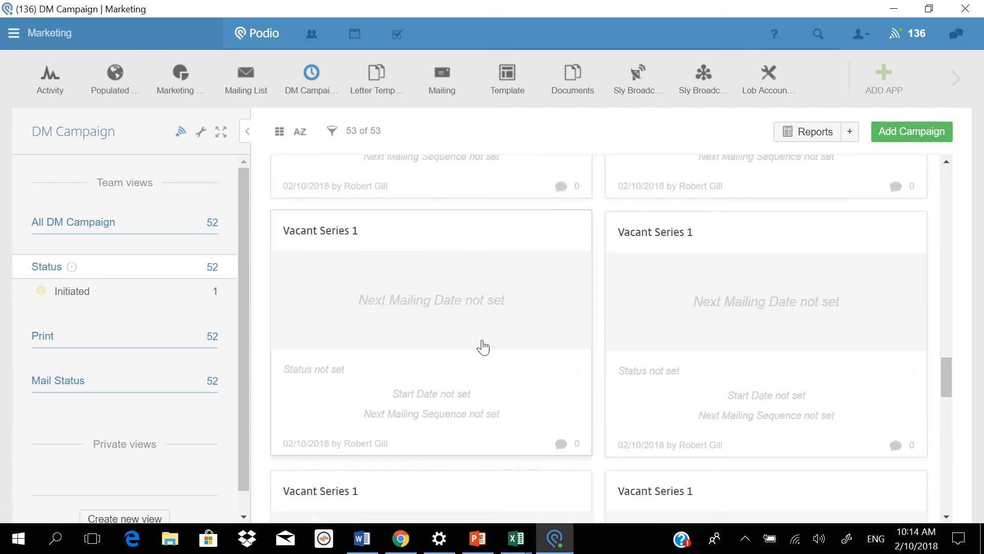
scroll(483, 347, "up", 10)
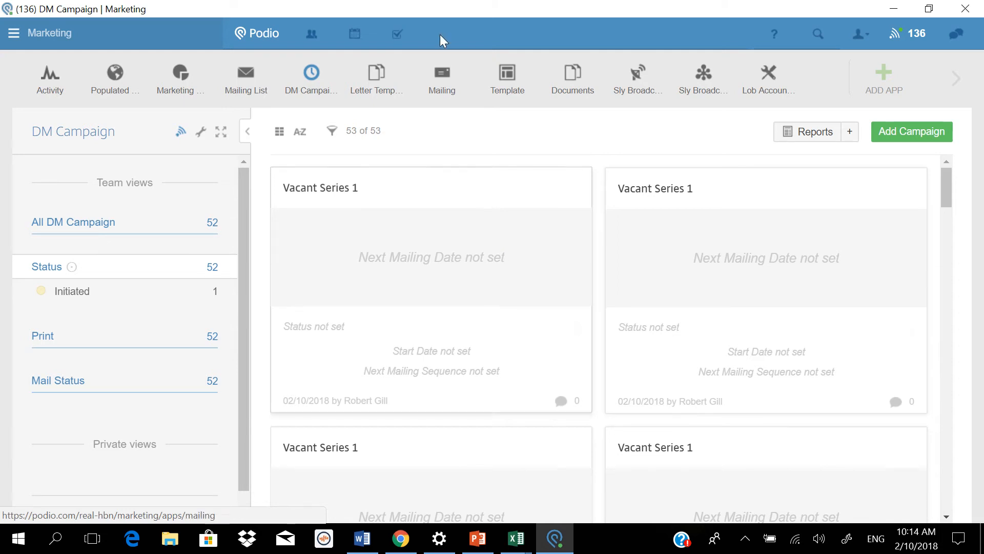
mouse_move(440, 26)
left_click(397, 32)
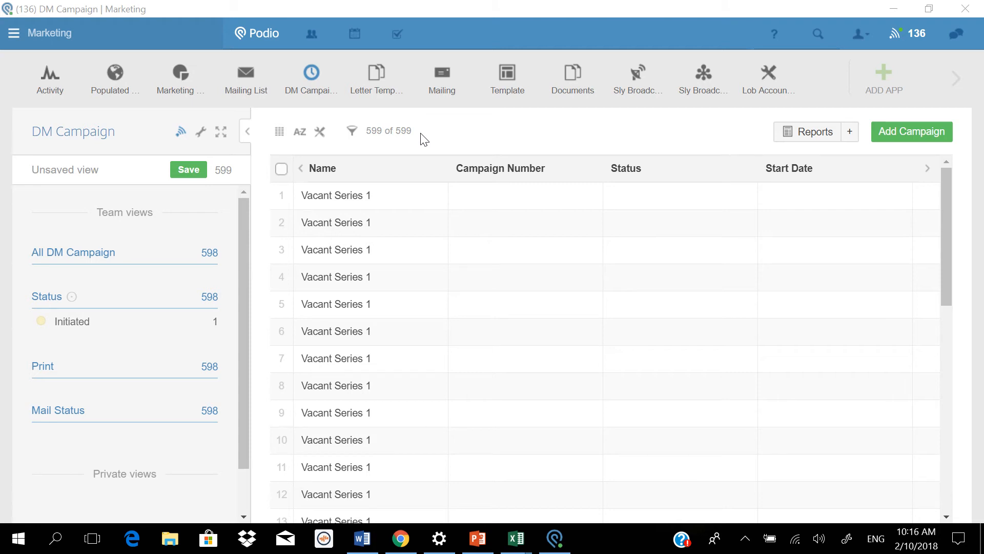
left_click(399, 39)
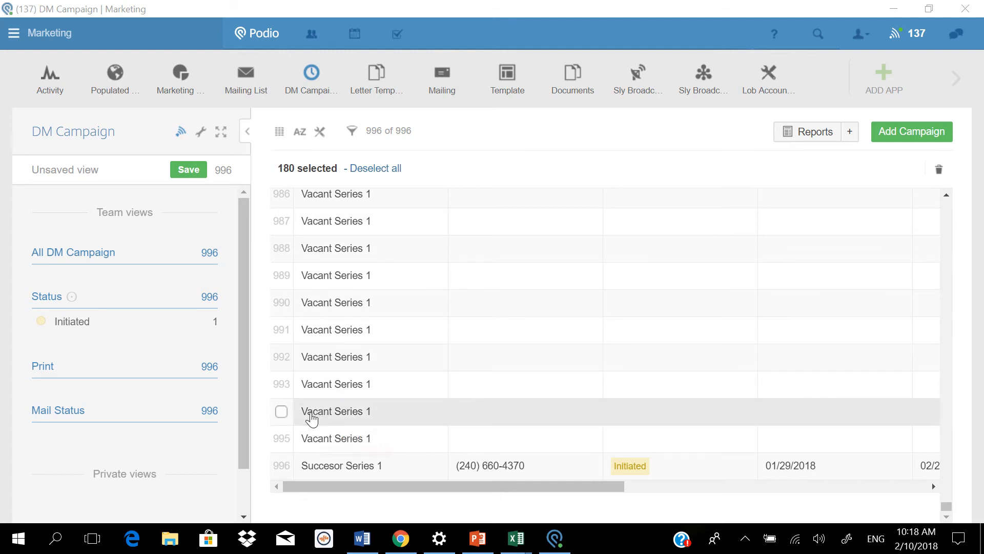
Step: Extend the Vacant Series 1 selection through row 994 and permanently delete those campaigns, confirming with "delete these items"
left_click(282, 412, "shift")
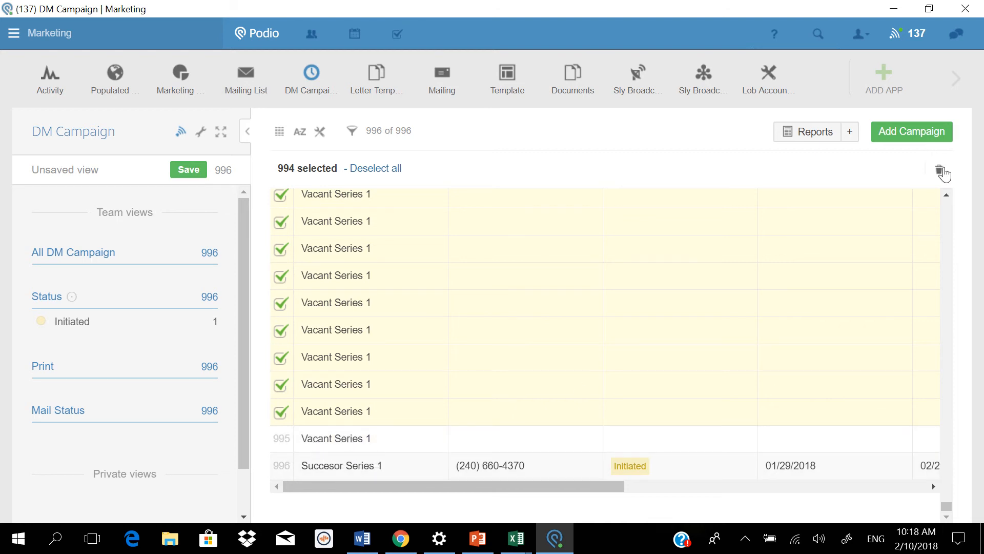
left_click(939, 172)
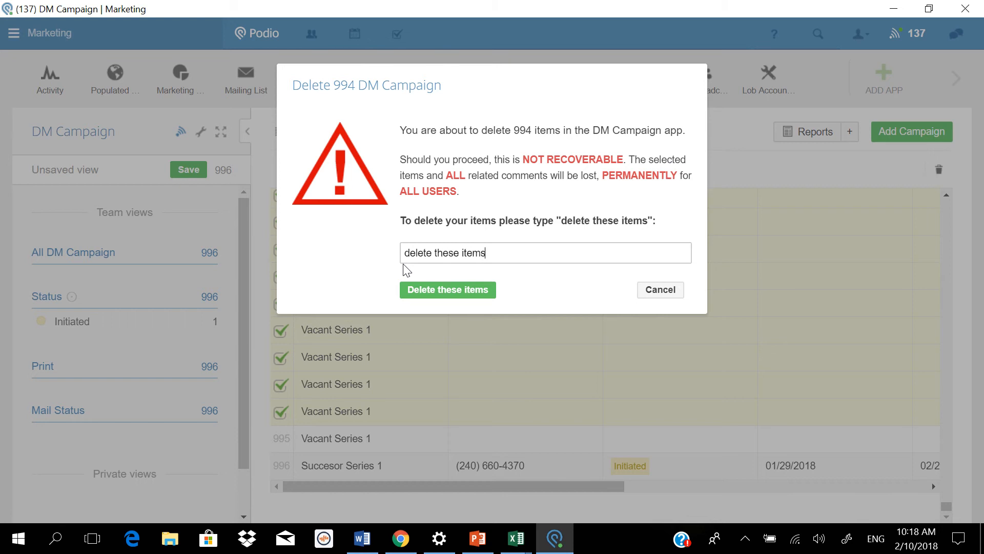
left_click(449, 292)
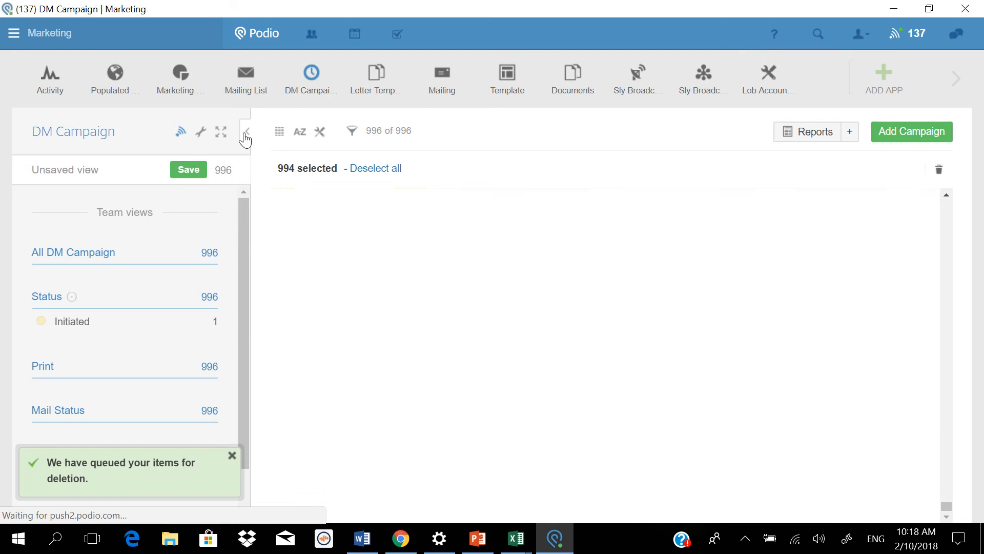
Step: Switch the DM Campaign items from the table to the card layout
left_click(280, 132)
left_click(313, 174)
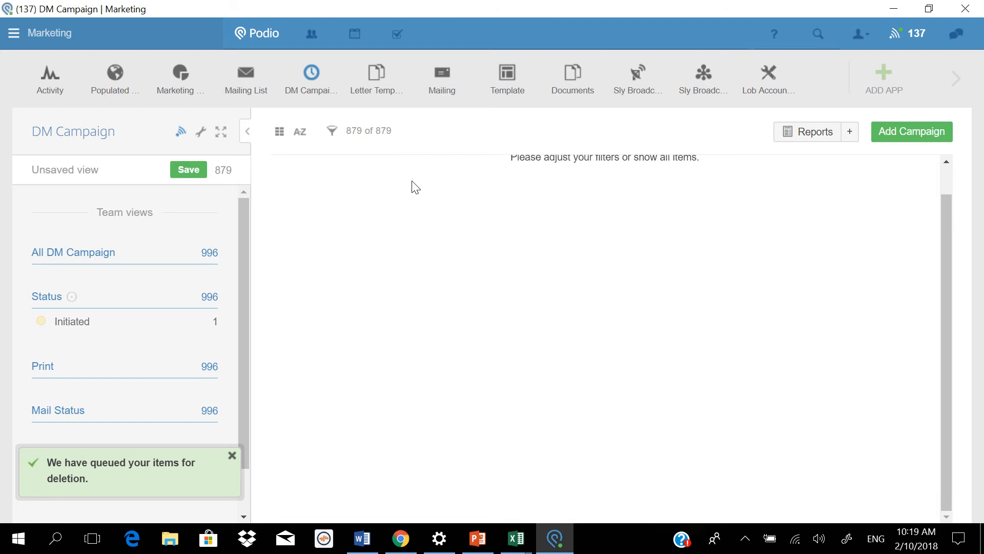
mouse_move(442, 6)
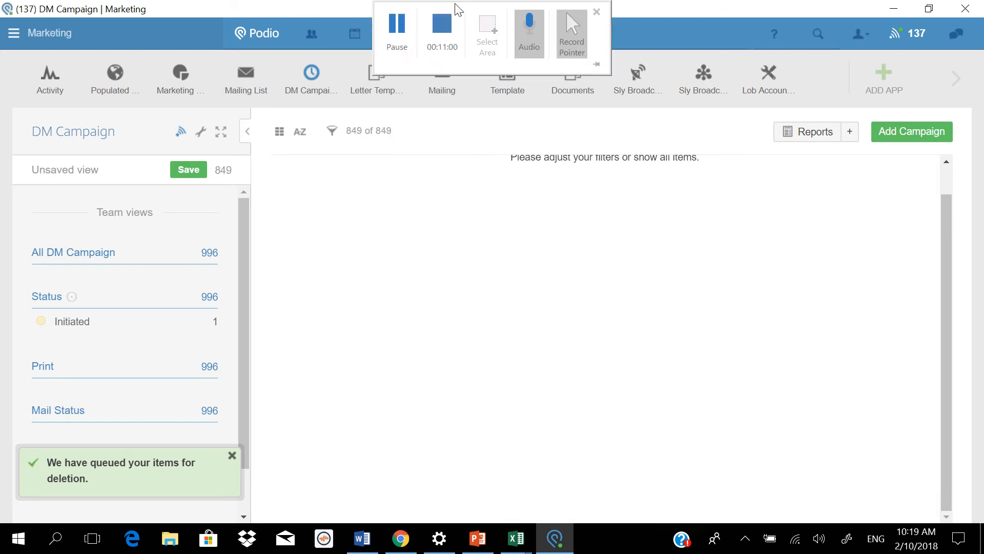
left_click(398, 26)
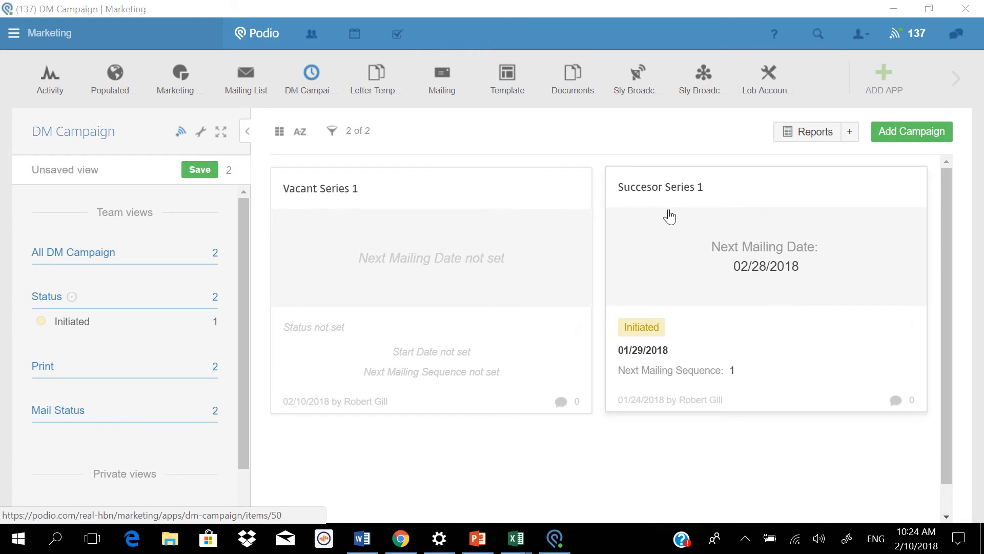
Step: Start a new Excel import in the Mailing List app and upload the Vacant Series 1 spreadsheet from the Desktop
left_click(245, 78)
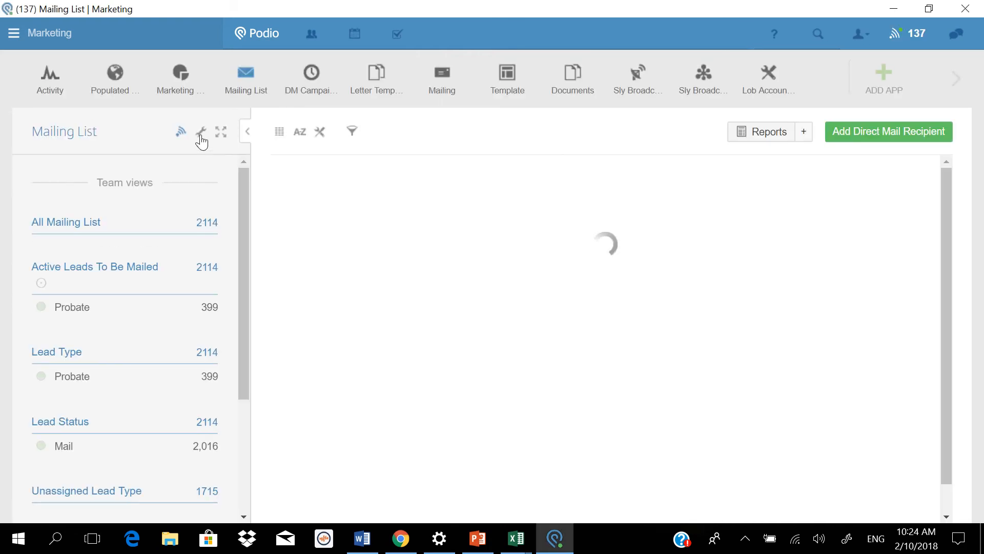
left_click(201, 138)
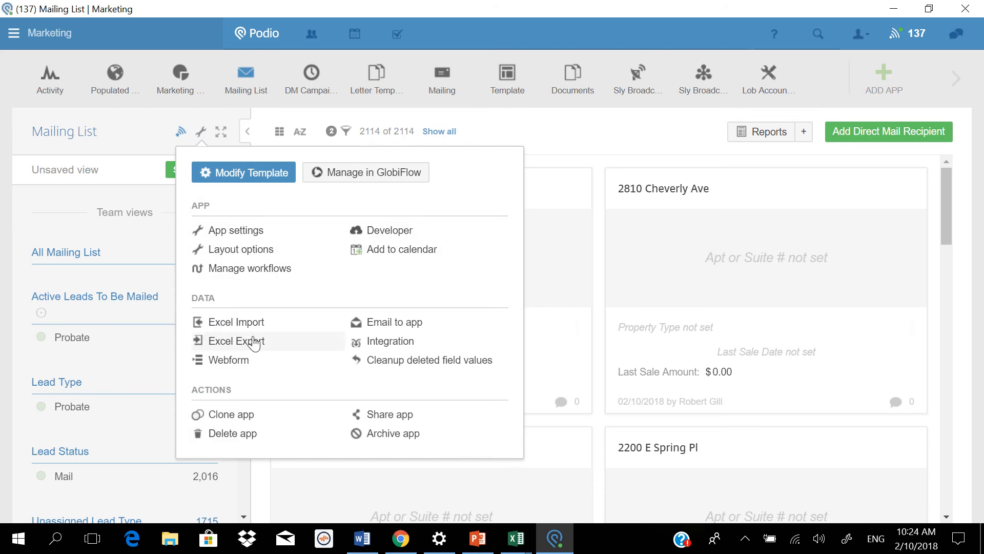
left_click(239, 323)
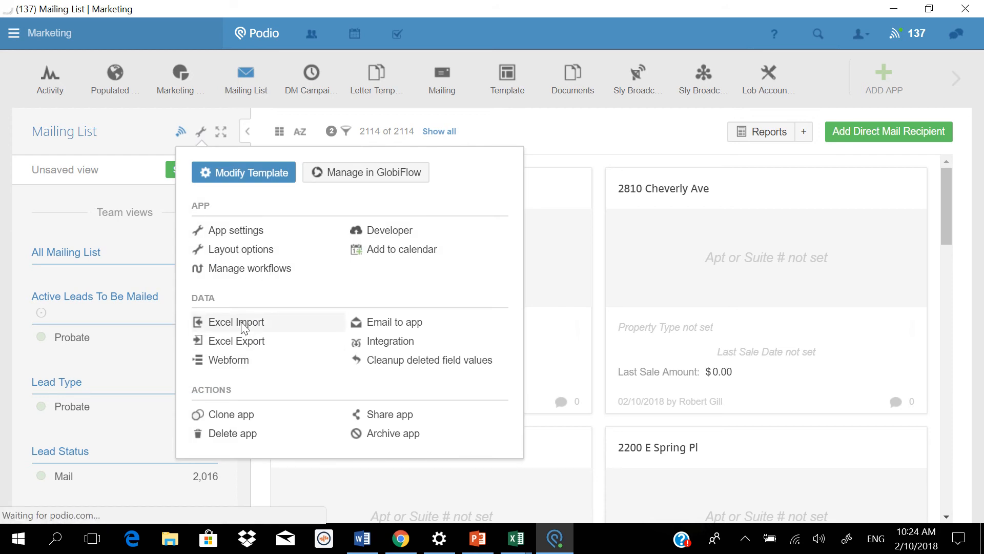
left_click(75, 225)
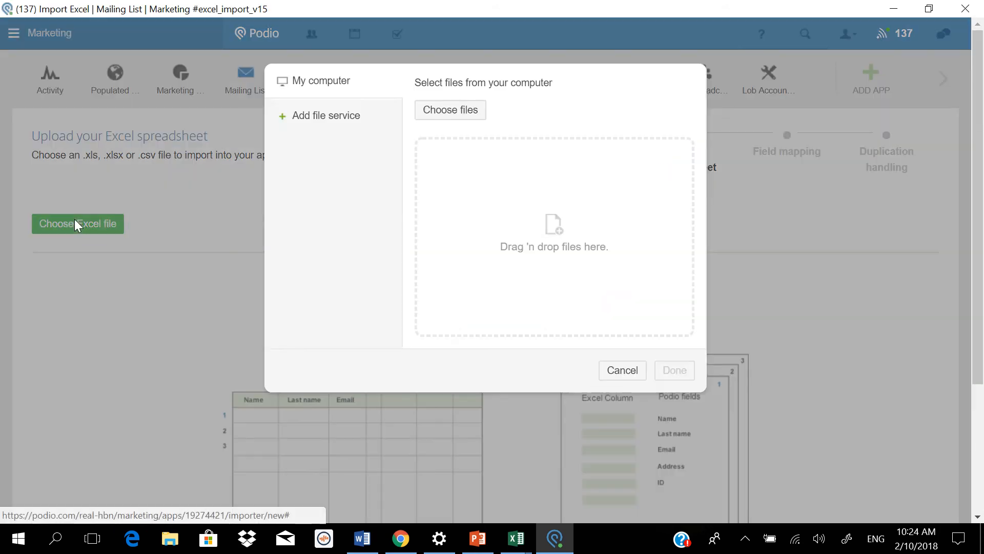
left_click(445, 114)
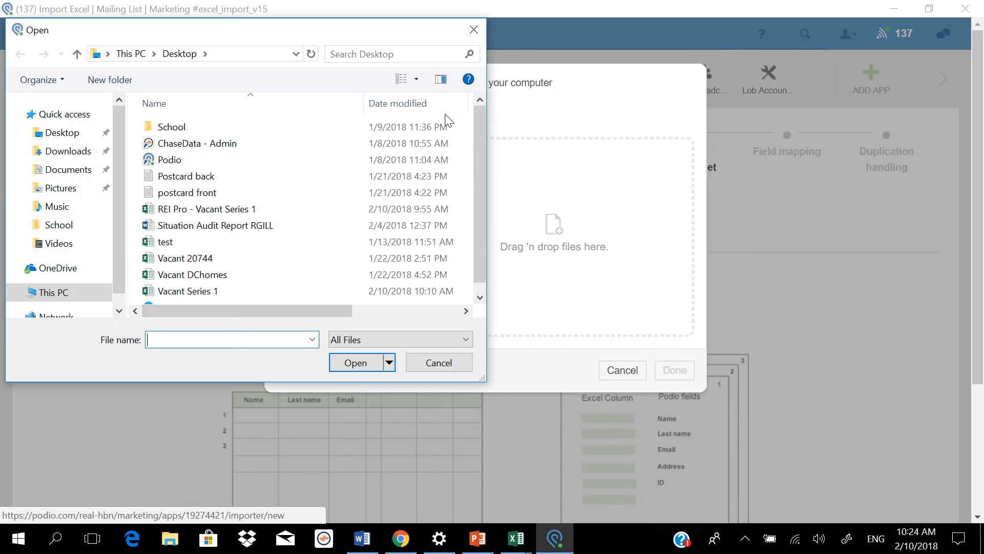
left_click(234, 291)
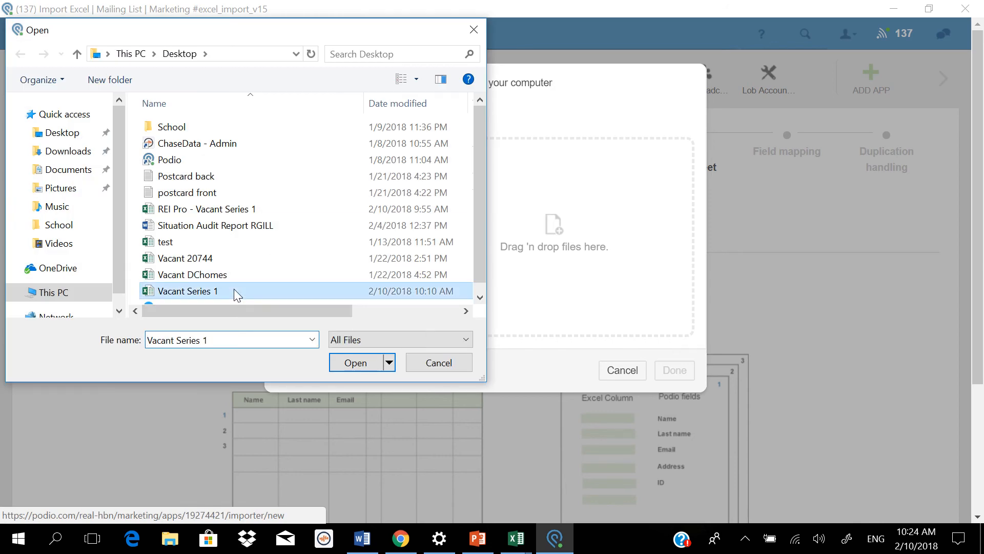
left_click(369, 364)
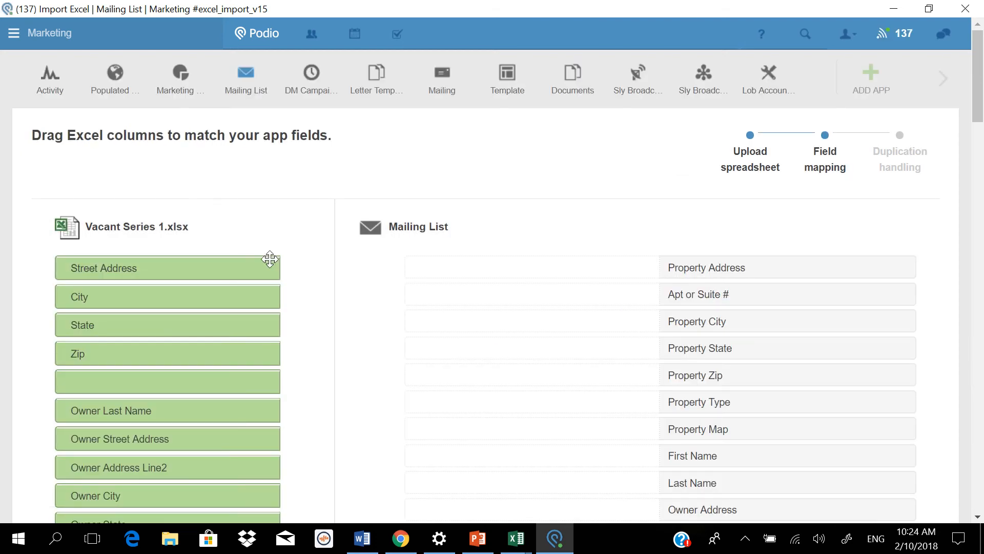
Step: Map the Street Address, City, State and Zip columns to Property Address, Property City, Property State and Property Zip
left_click_drag(210, 263, 429, 263)
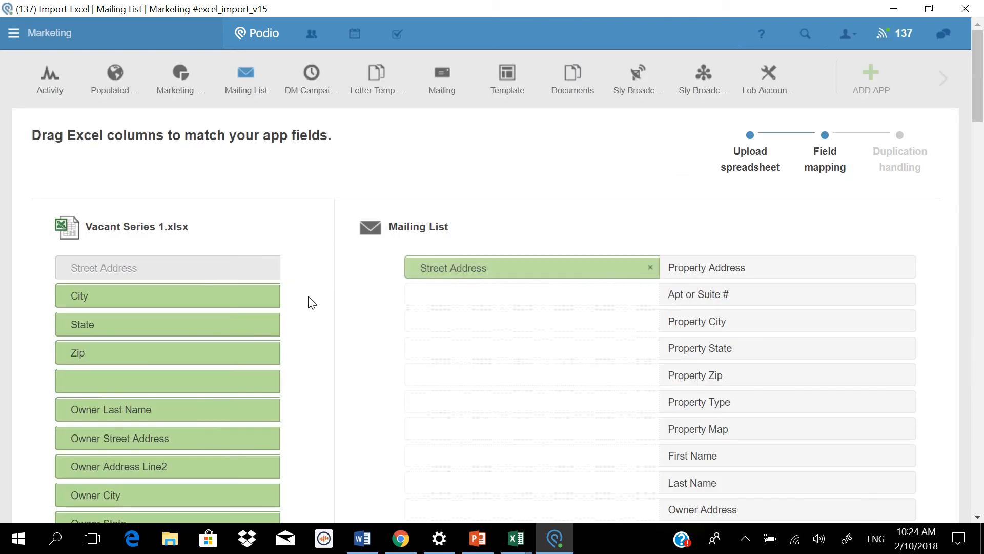
left_click_drag(250, 293, 586, 312)
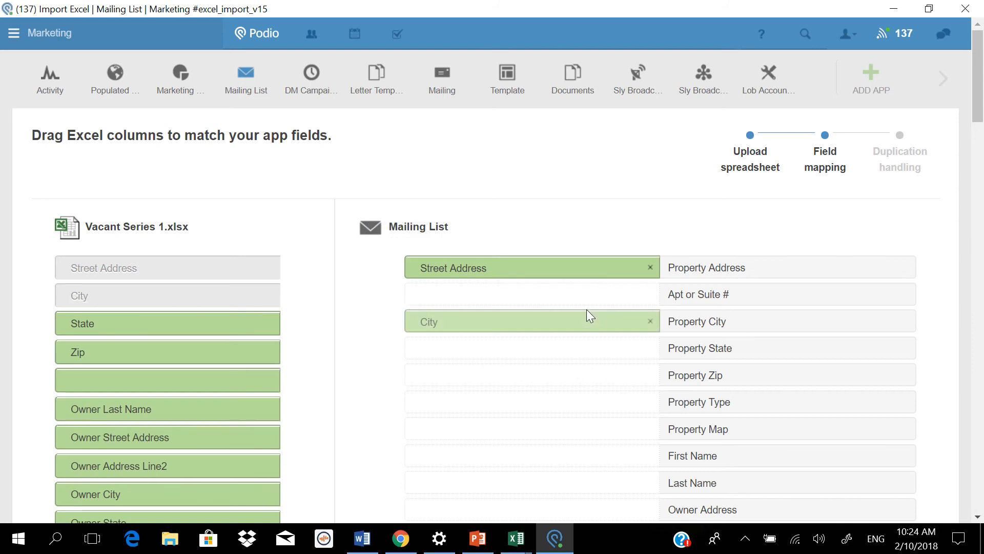
left_click_drag(279, 331, 444, 341)
left_click_drag(235, 322, 512, 349)
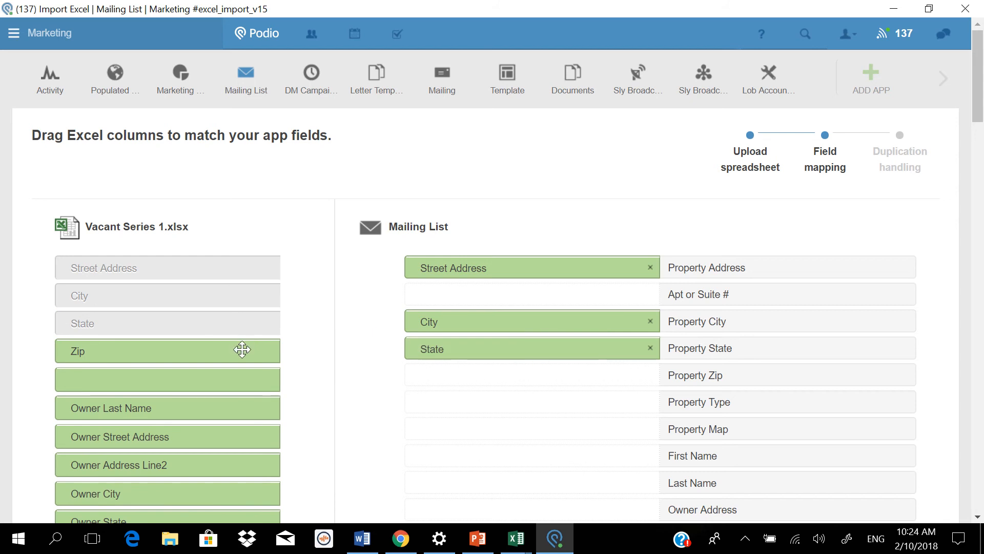
left_click_drag(241, 349, 582, 376)
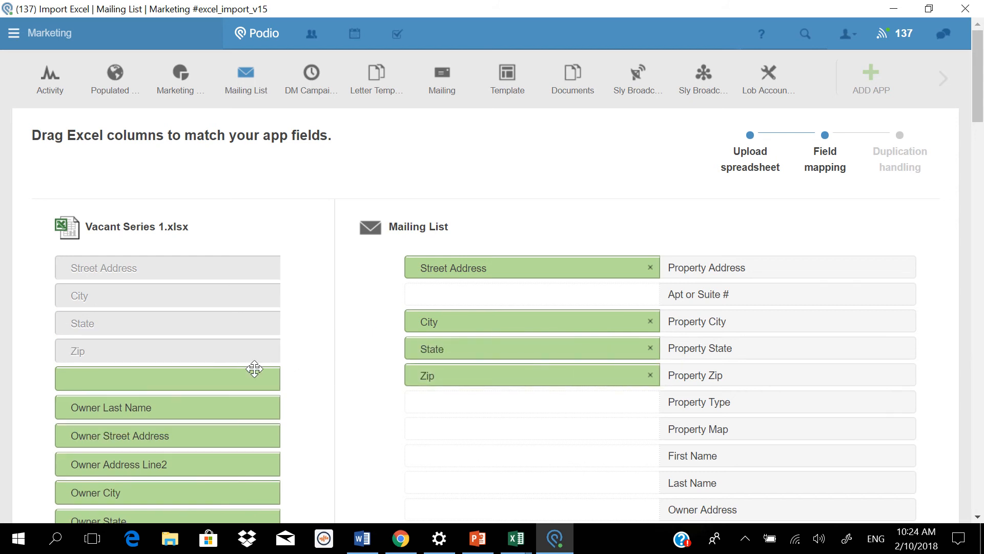
Step: Map the unnamed column to First Name and the Owner Last Name column to Last Name
left_click_drag(246, 374, 555, 454)
left_click_drag(254, 404, 530, 482)
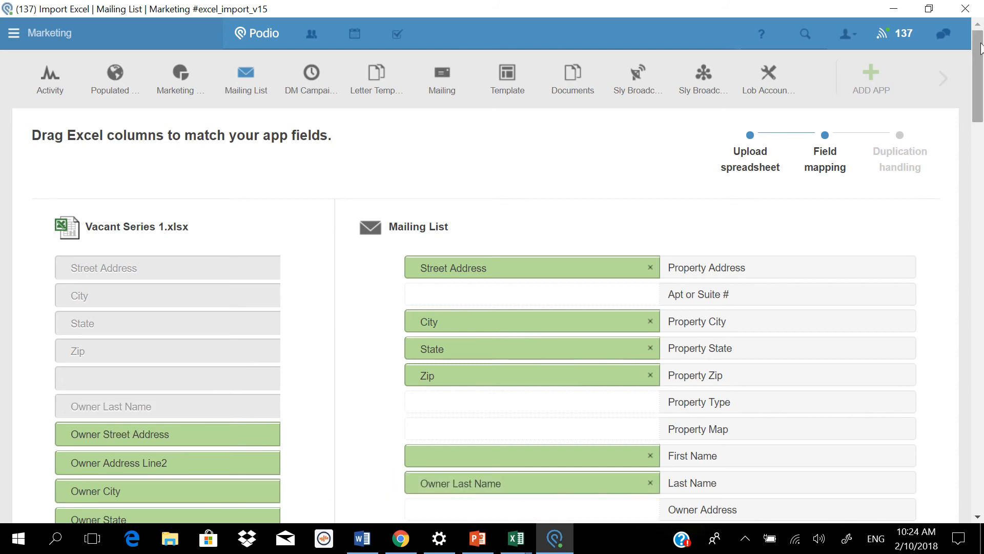
scroll(307, 137, "down", 4)
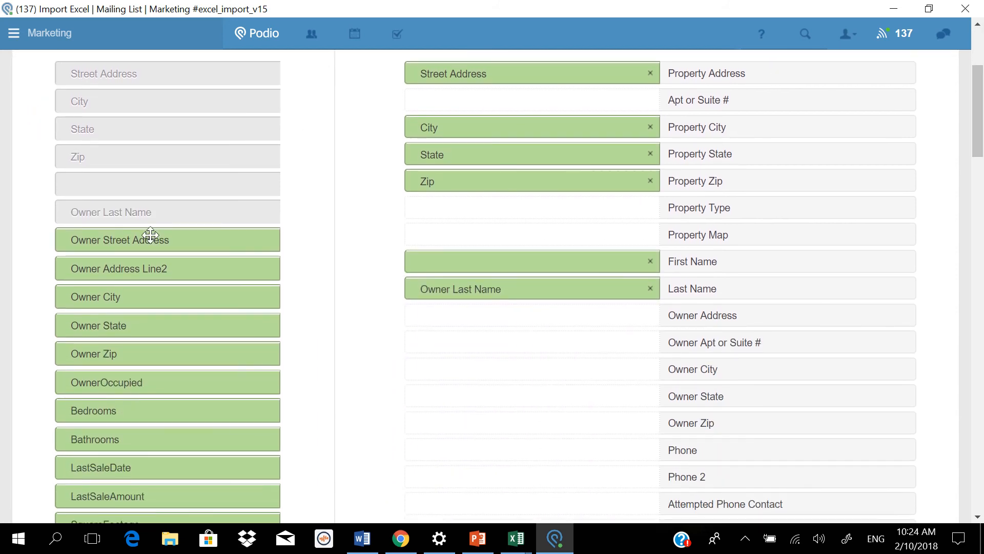
Step: Map the Owner Street Address, Owner City, Owner State and Owner Zip columns to Owner Address, Owner City, Owner State and Owner Zip
left_click_drag(145, 238, 420, 320)
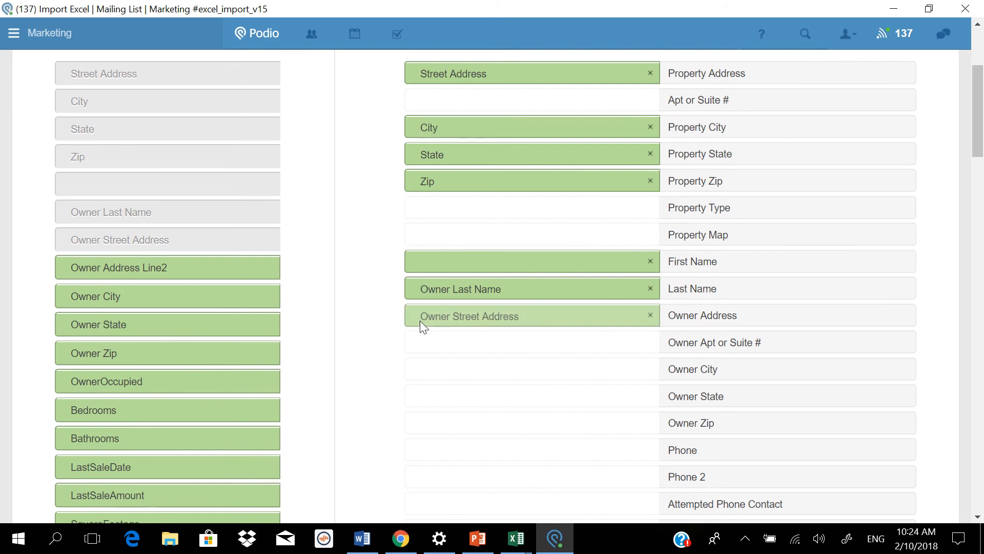
left_click_drag(194, 302, 454, 374)
left_click_drag(203, 324, 450, 400)
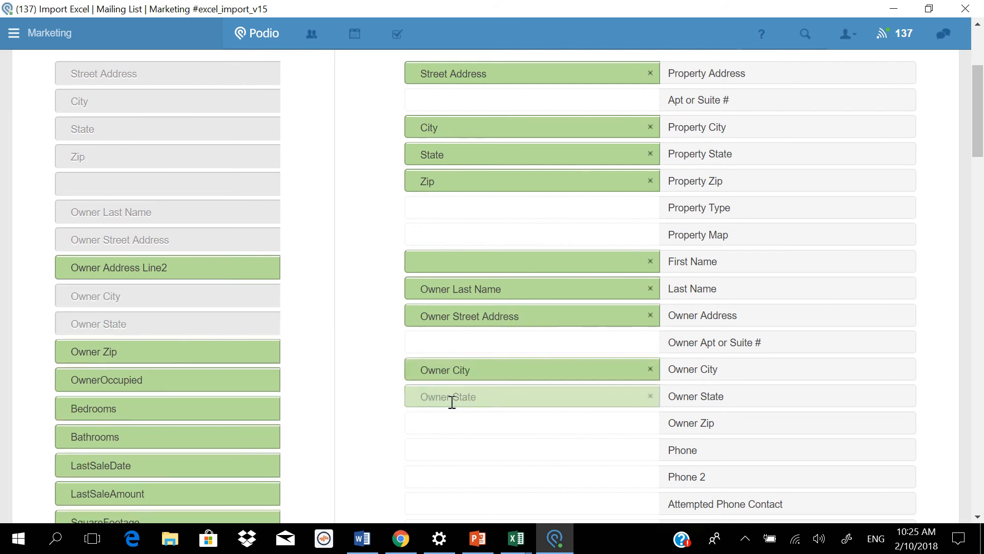
left_click_drag(206, 349, 465, 417)
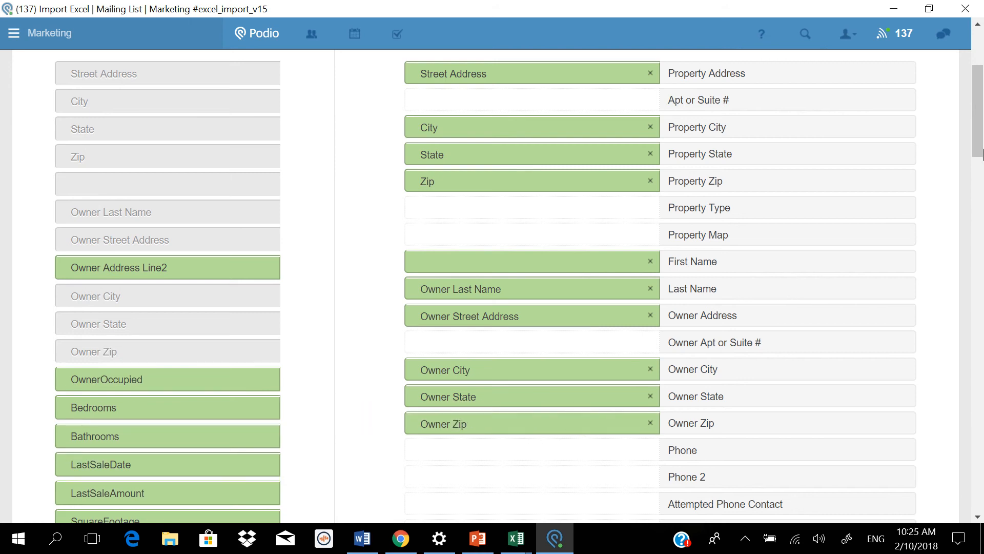
Step: Map the Campaign Name column to the Name field of the linked DM Campaign app and continue to duplication handling
left_click_drag(982, 138, 979, 234)
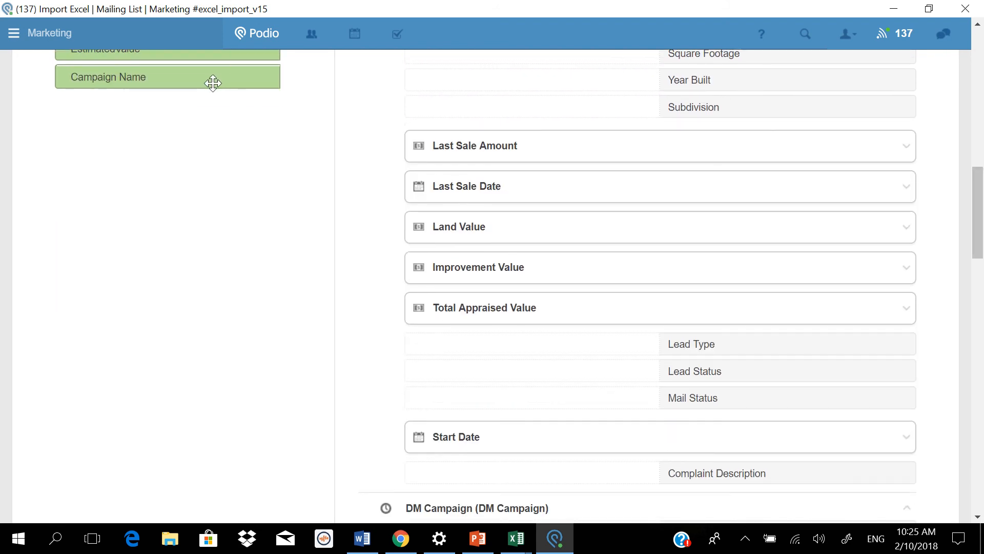
left_click_drag(213, 82, 548, 226)
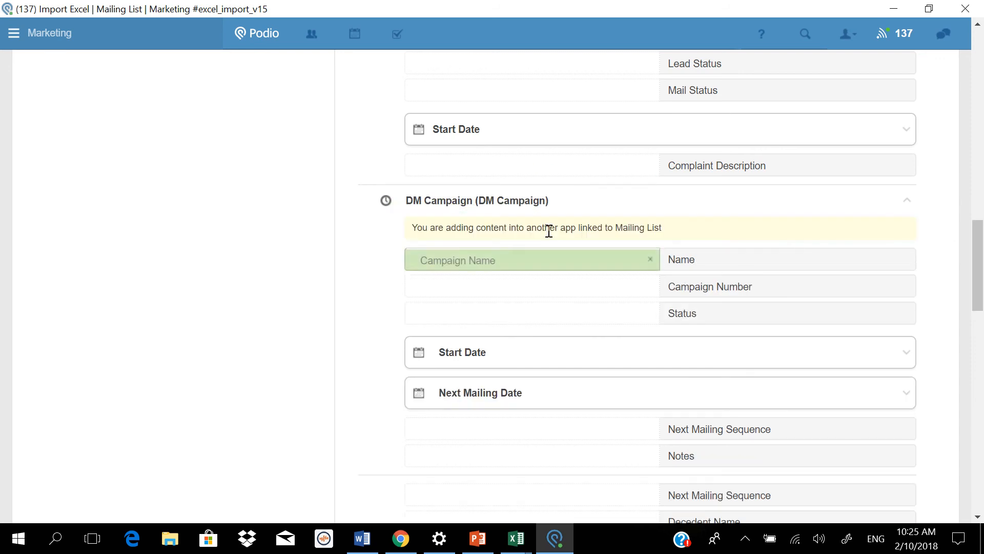
left_click_drag(982, 265, 983, 465)
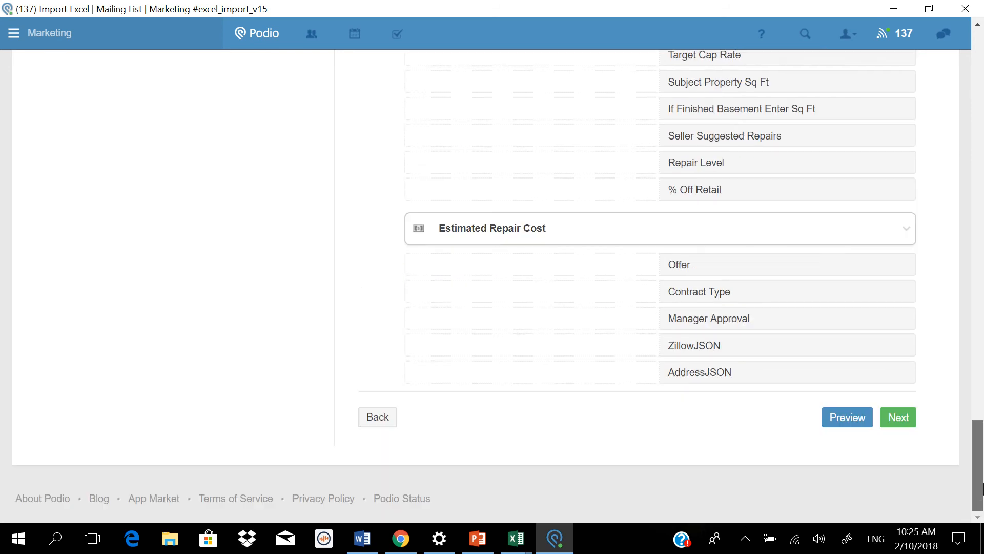
left_click(896, 421)
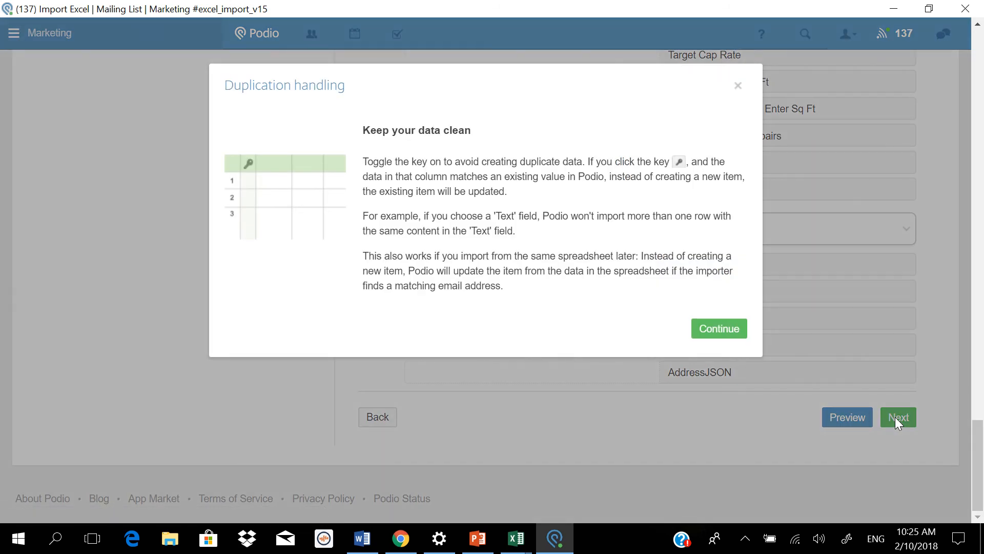
left_click(730, 329)
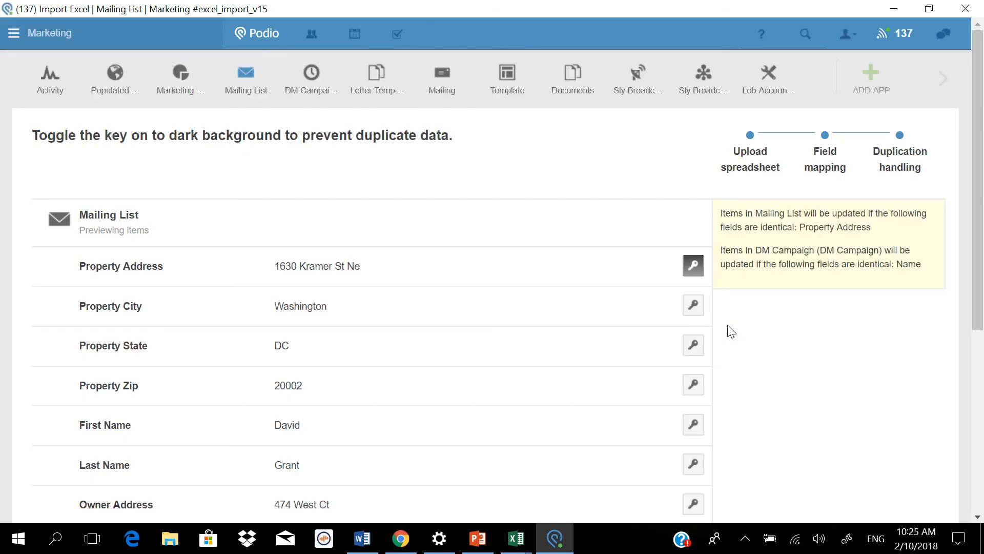
Step: Enable duplicate matching on the Owner Address, Owner City, Owner State and Owner Zip fields
left_click_drag(979, 232, 982, 357)
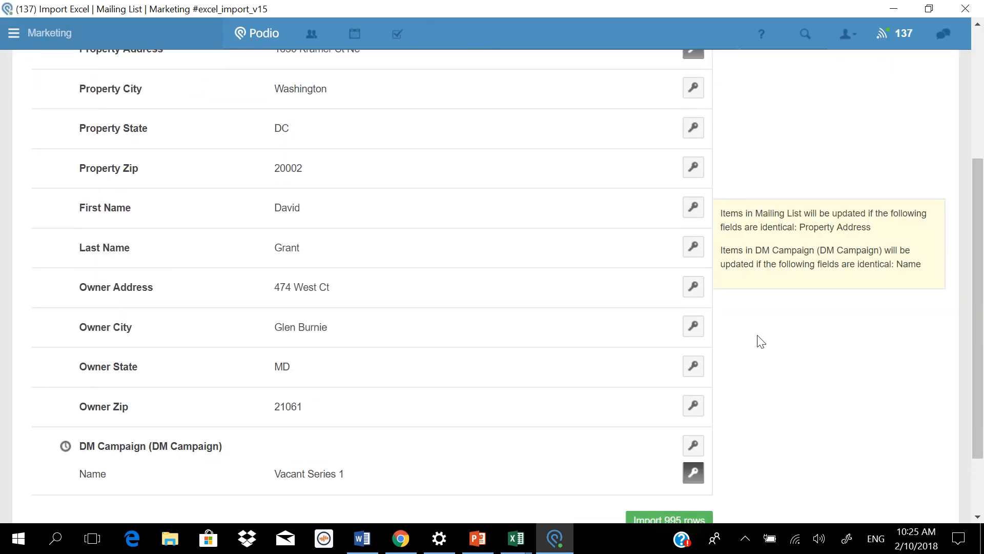
left_click(693, 290)
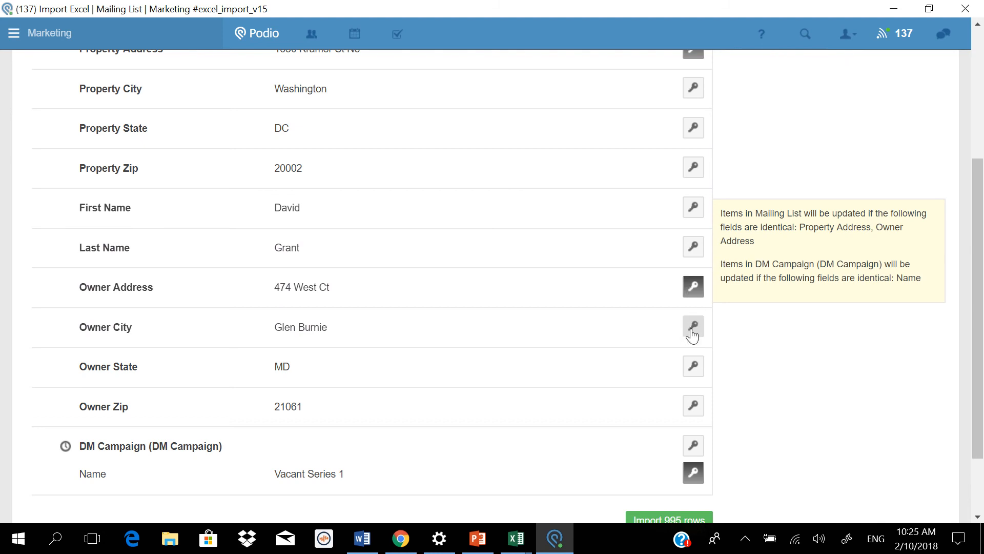
left_click(693, 327)
left_click(695, 373)
left_click(698, 405)
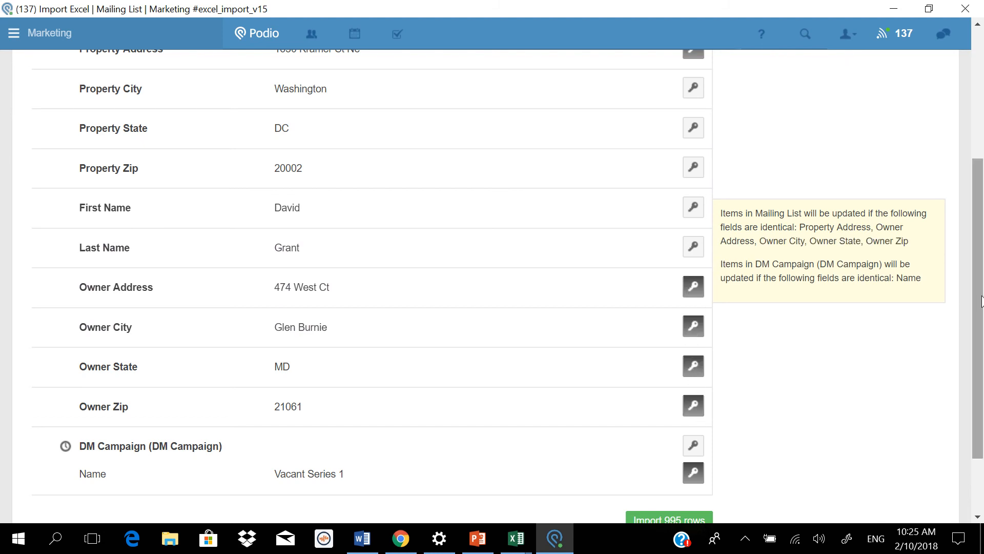
Step: Enable duplicate matching on the DM Campaign relationship and import the 995 rows
left_click_drag(977, 307, 983, 389)
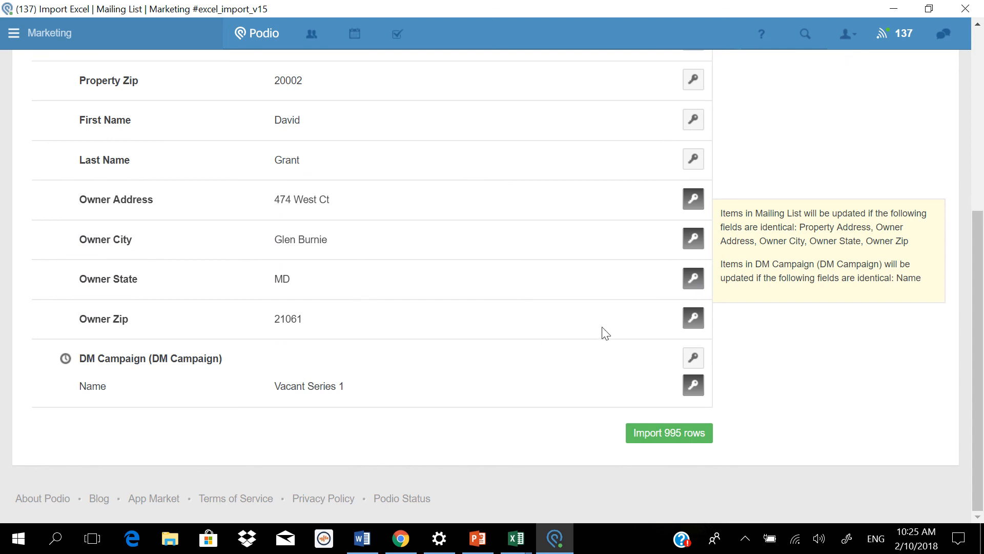
left_click(692, 364)
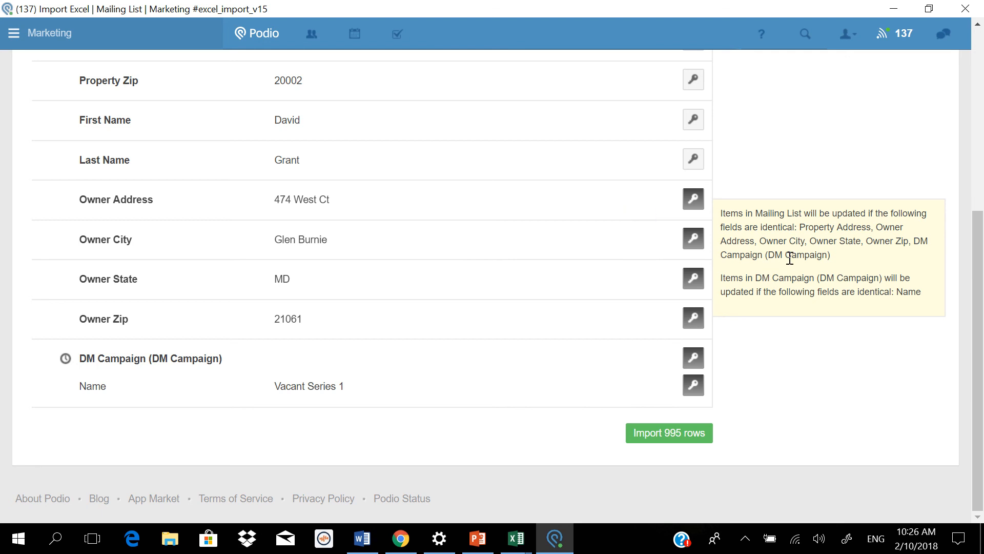
left_click(672, 433)
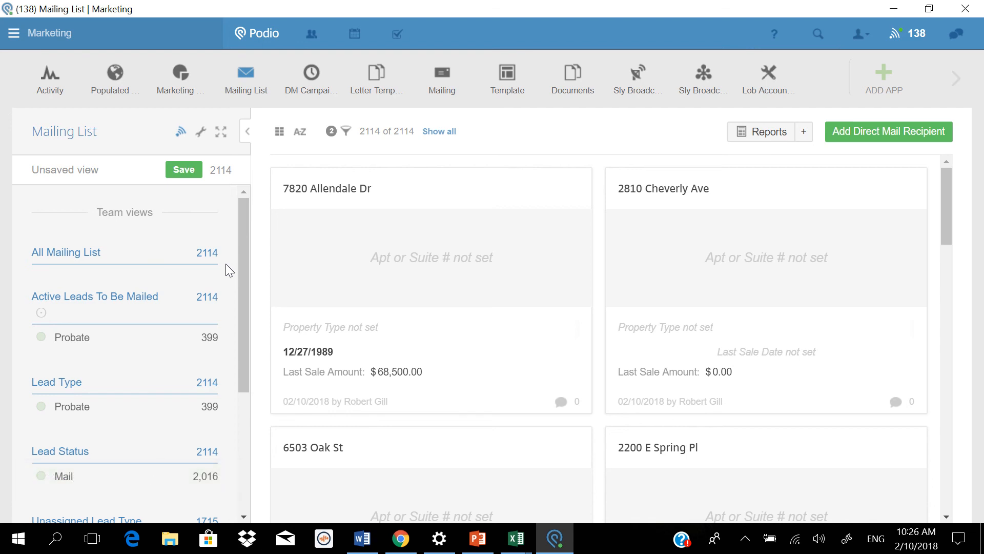
Step: Refresh the Mailing List to check the import's progress and review the Vacant Series 1 item in DM Campaign
key("F5")
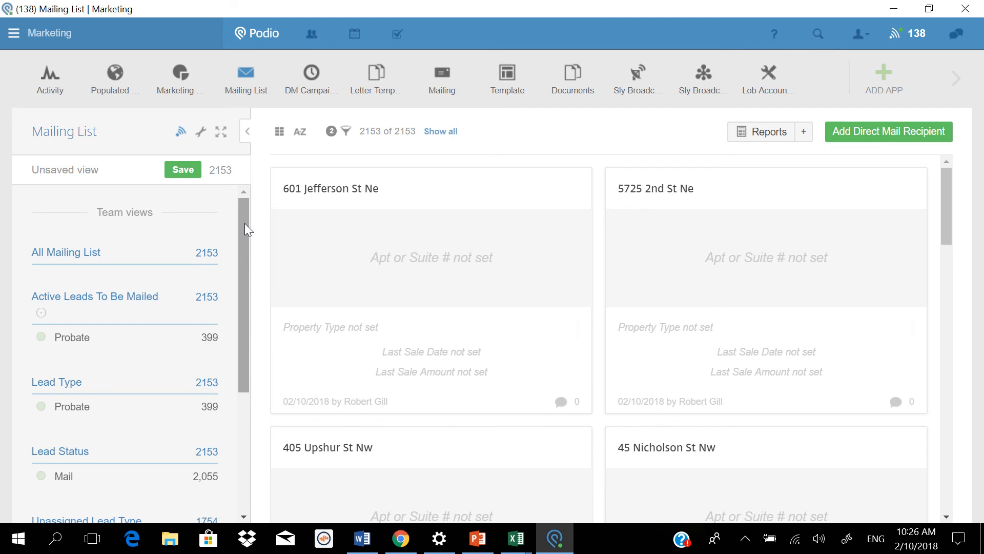
mouse_move(493, 3)
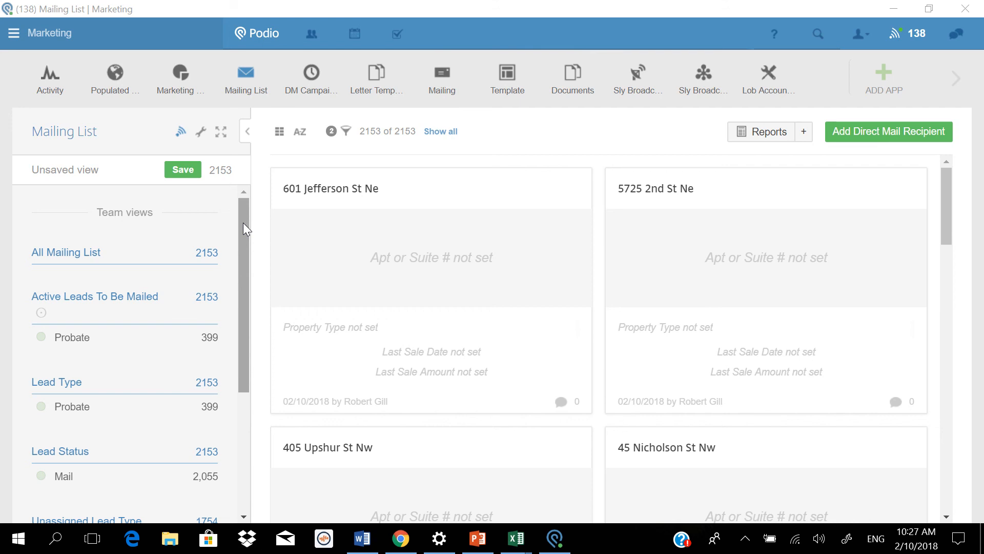
left_click(313, 83)
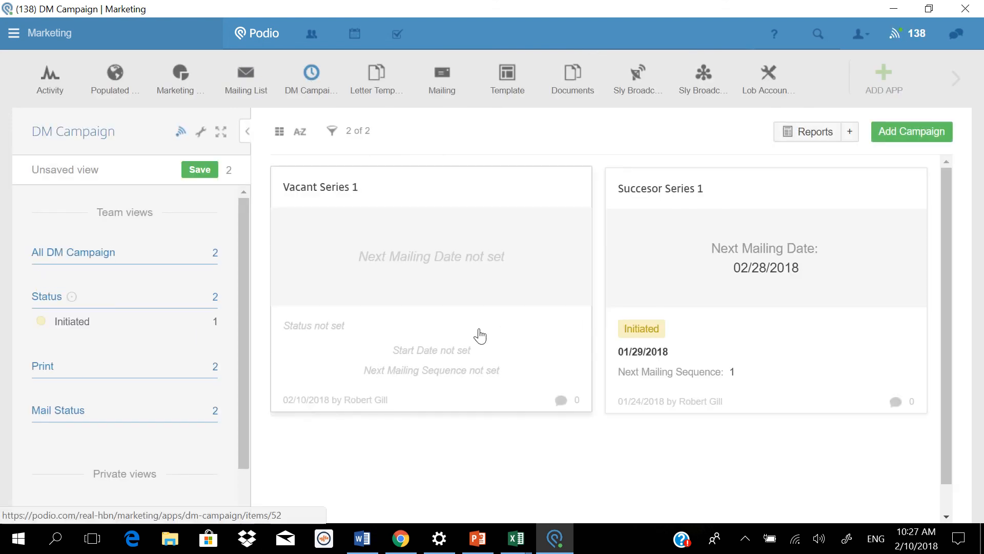
left_click(392, 237)
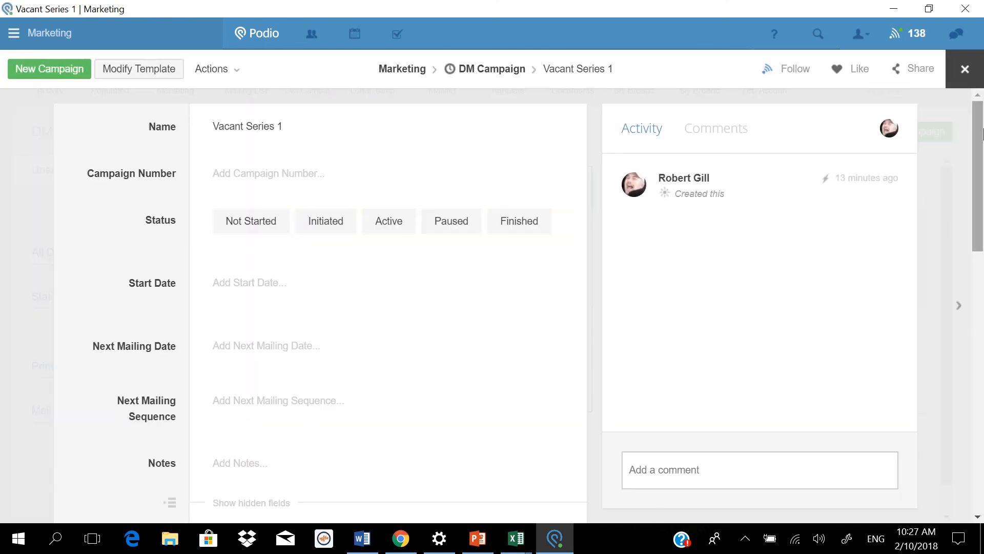
mouse_move(980, 137)
left_mouse_down()
mouse_move(983, 403)
mouse_move(983, 127)
left_mouse_up()
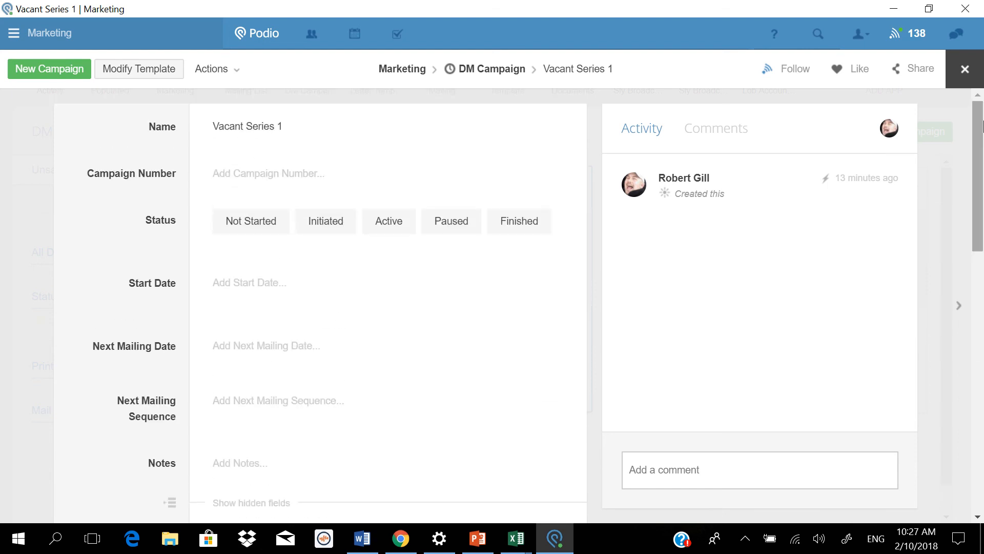
left_click(967, 69)
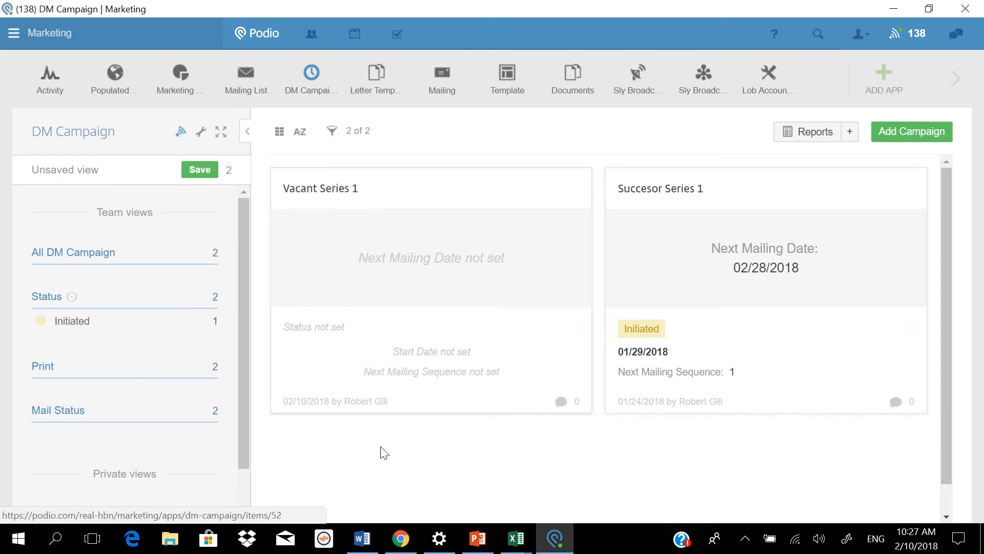
mouse_move(380, 5)
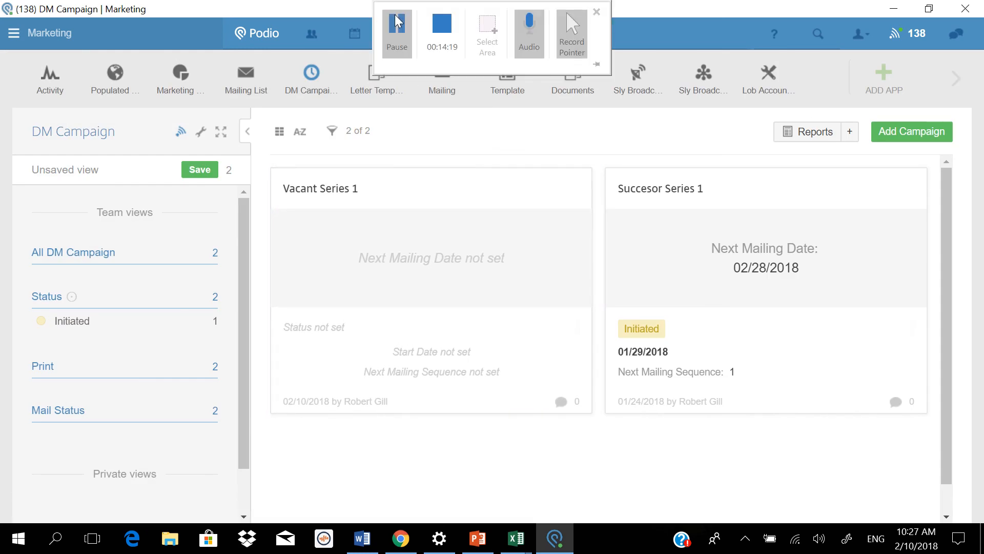
left_click(397, 34)
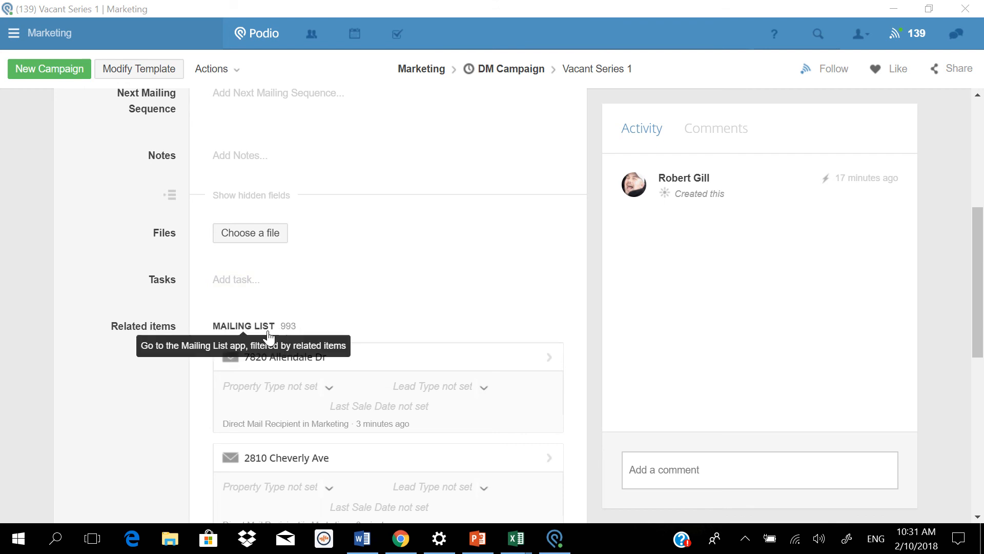
Step: Leave the Vacant Series 1 campaign and open the Marketing workspace's activity stream
scroll(544, 194, "up", 6)
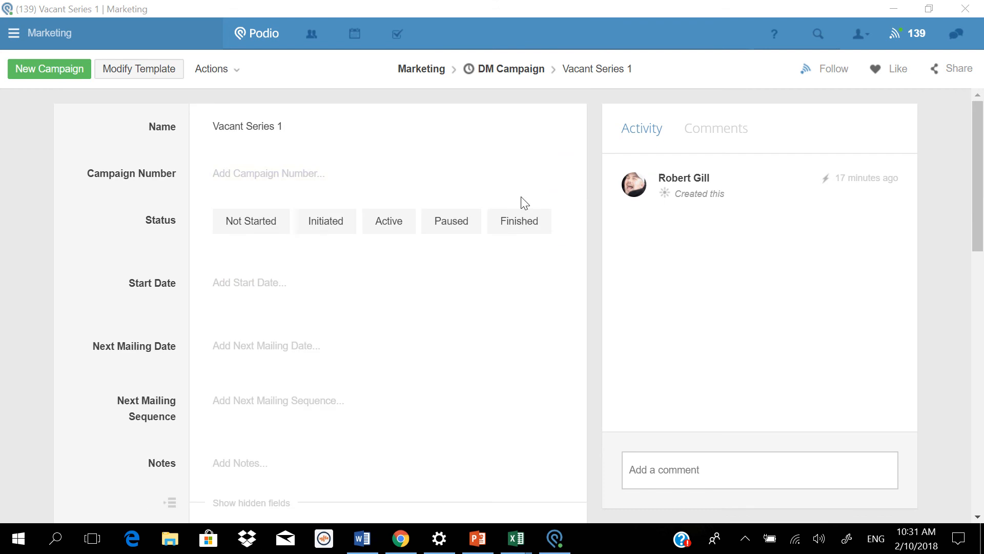
left_click(416, 71)
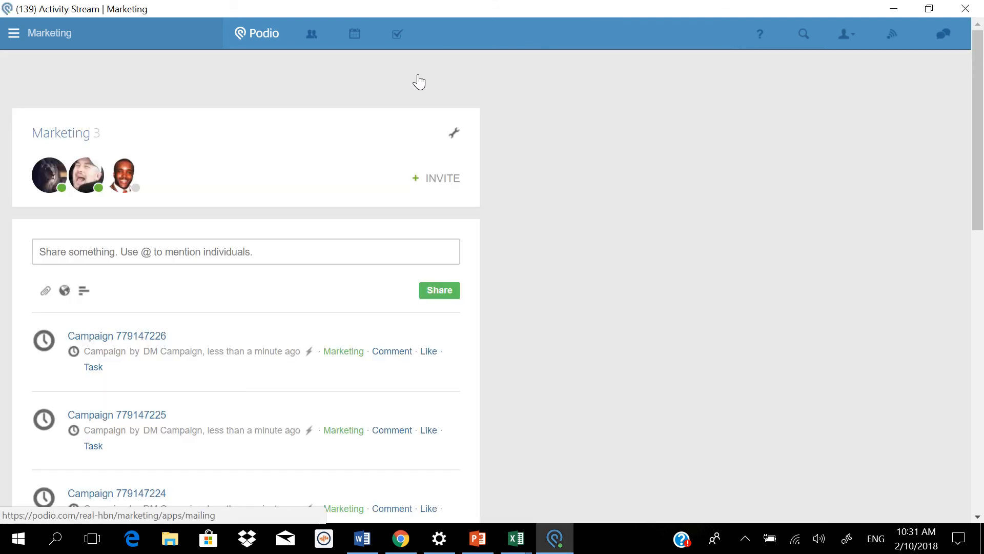